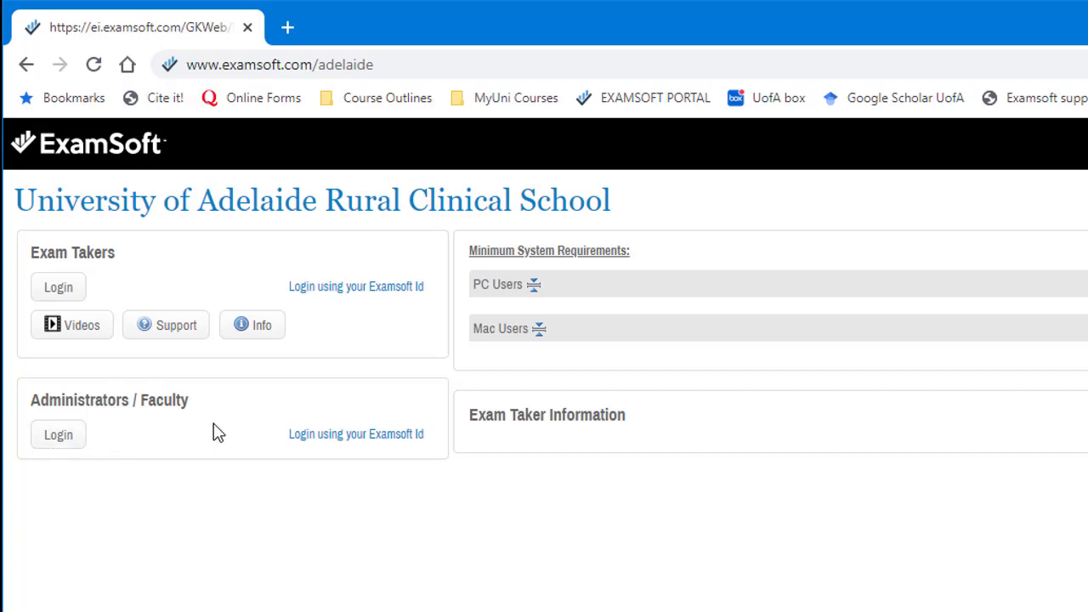
- Log in as administrator/faculty with the ExamSoft ID and open the Questions area
left_click(365, 435)
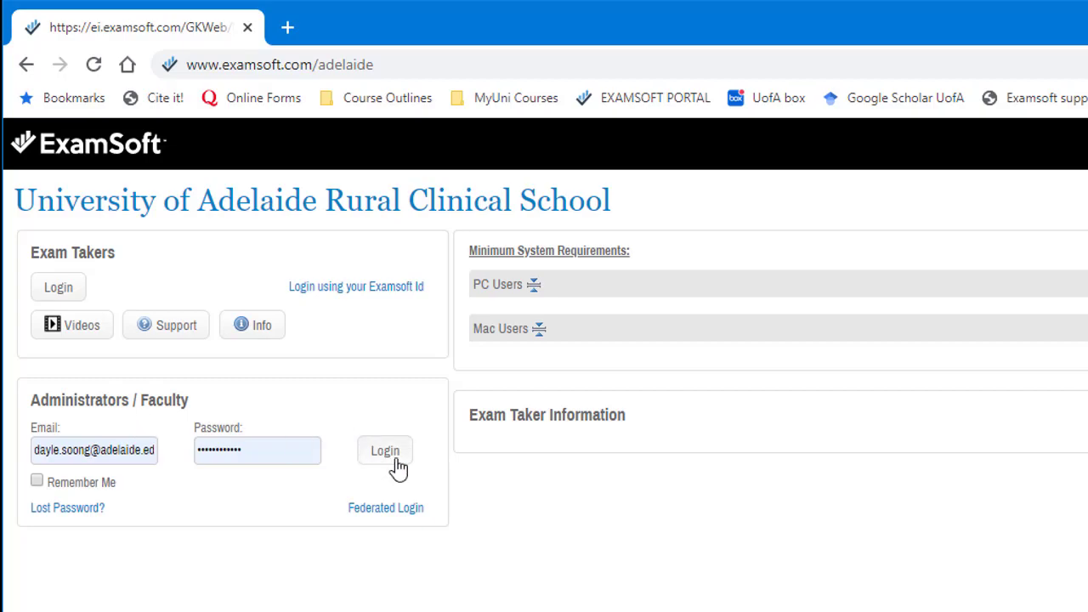
left_click(396, 461)
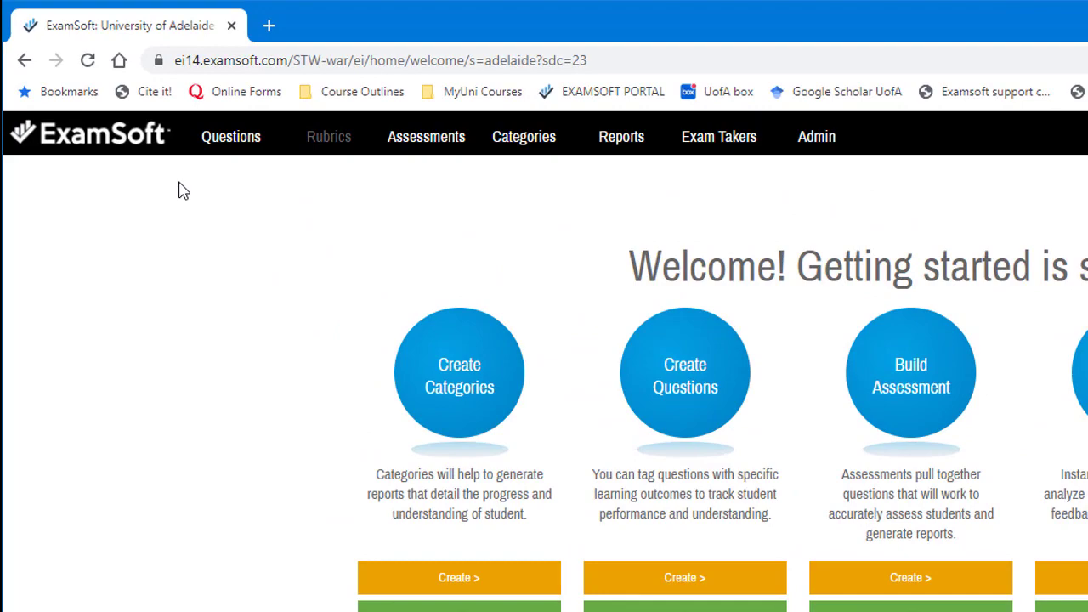
left_click(229, 141)
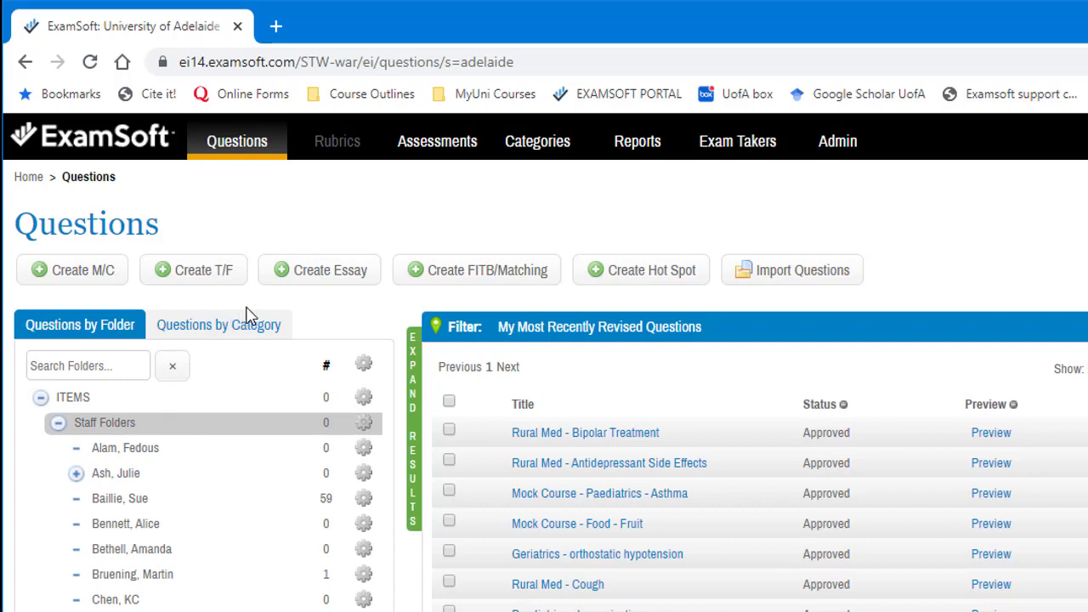
- Browse the questions by category and list those under AMC Patient Group / Child Health
left_click(230, 328)
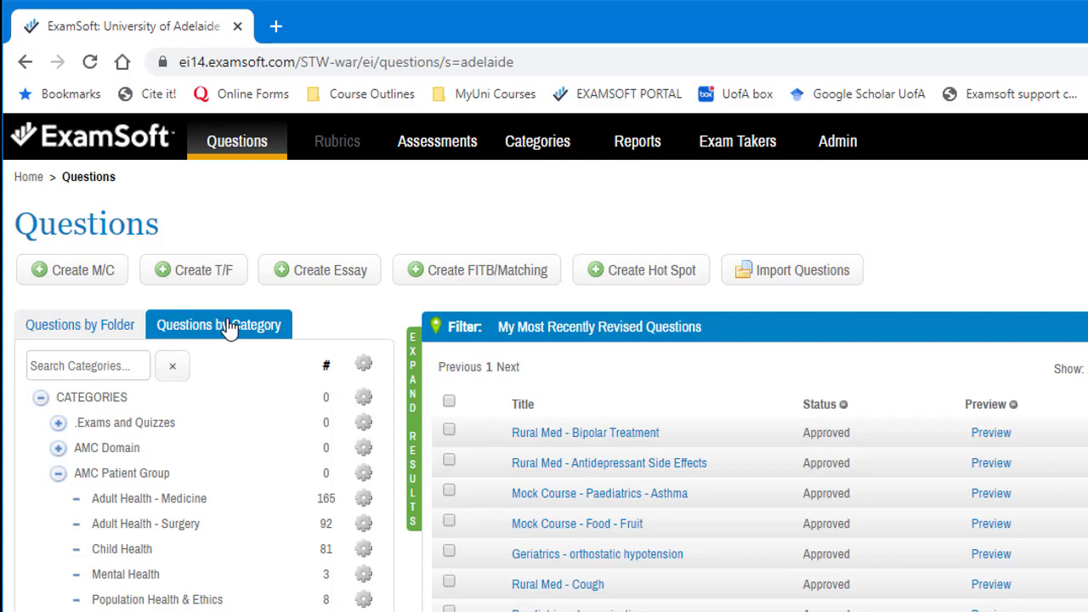
left_click(57, 479)
left_click(58, 499)
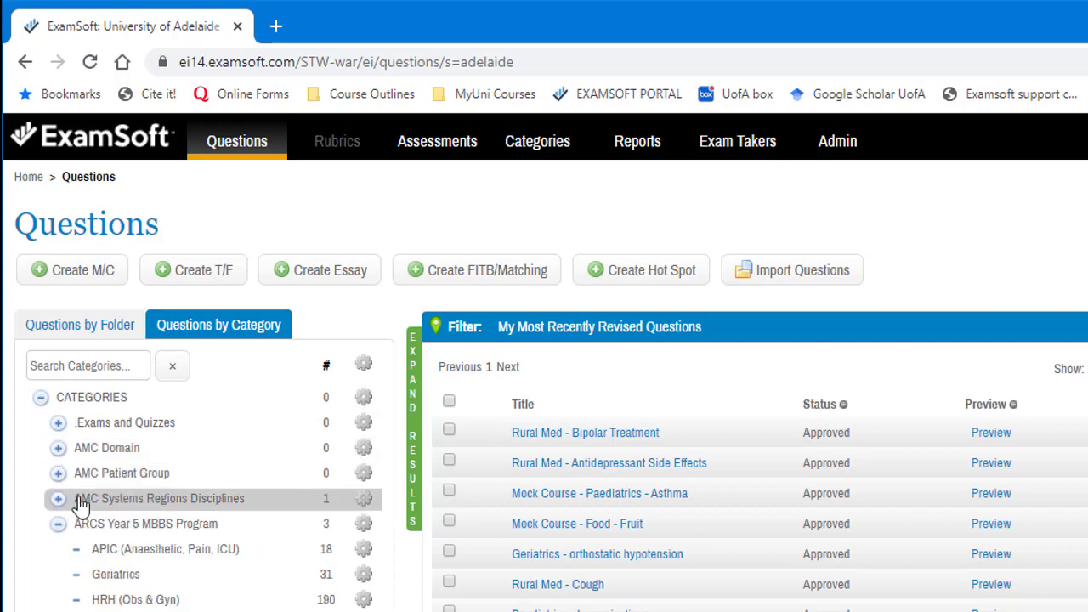
left_click(61, 478)
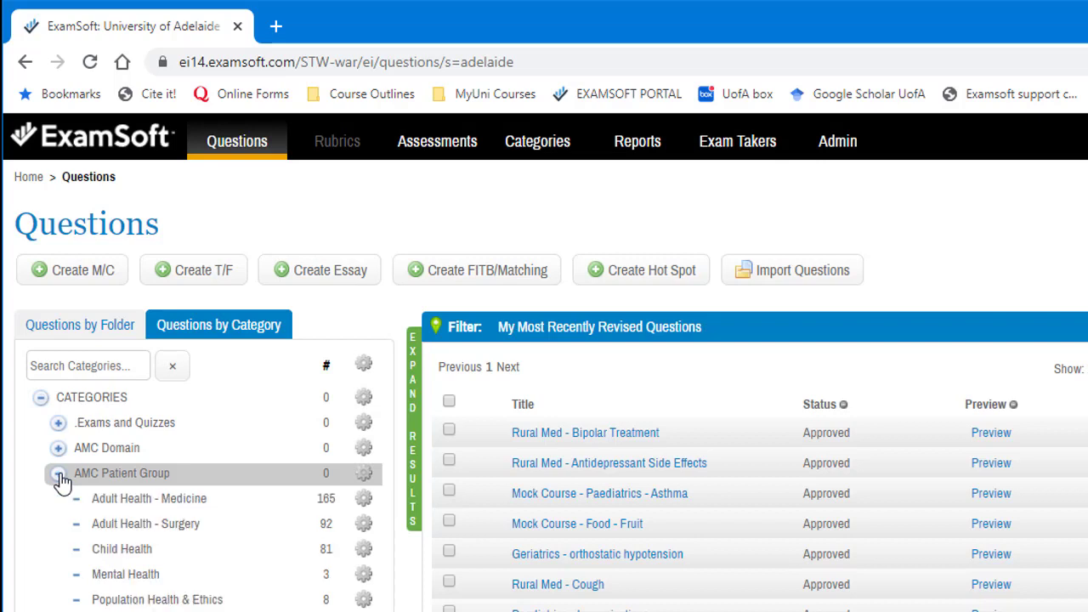
left_click(139, 558)
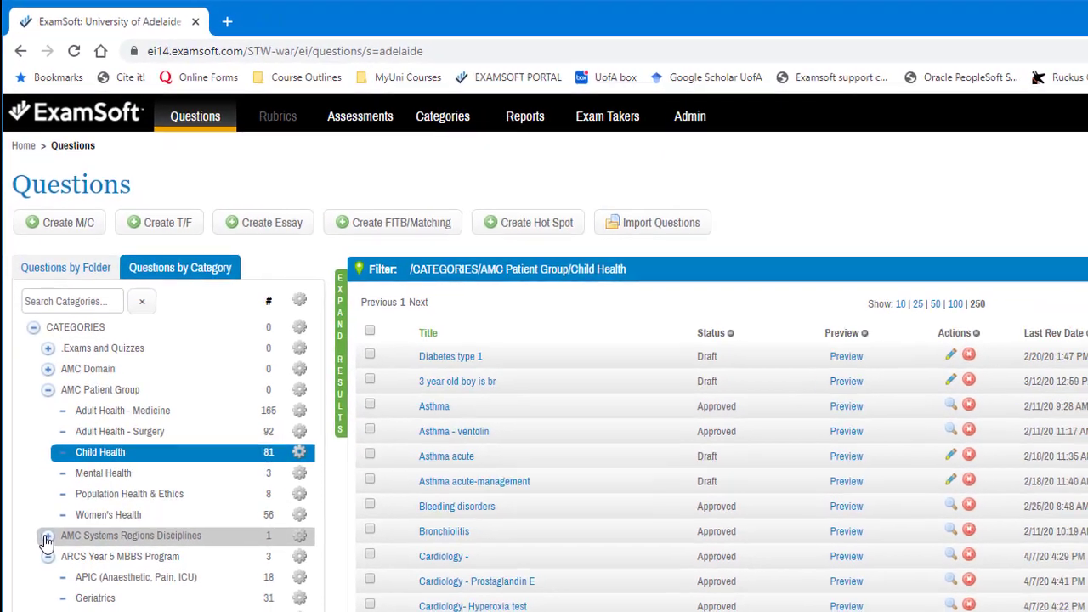
- List the Breast / Endocrine System questions under AMC Systems Regions Disciplines, and return to browsing questions by folder
left_click(46, 537)
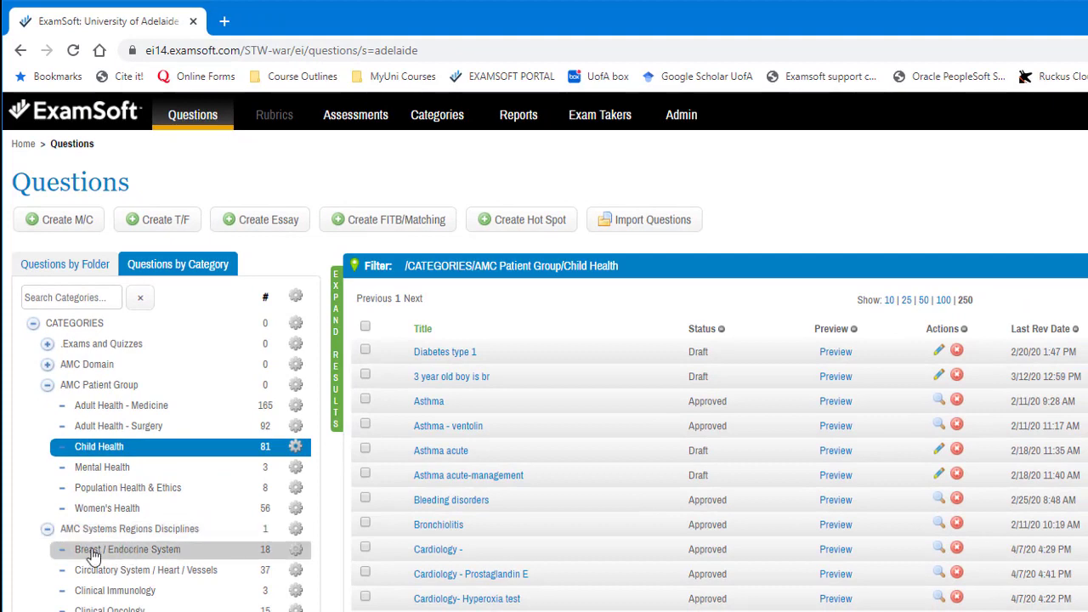
left_click(174, 553)
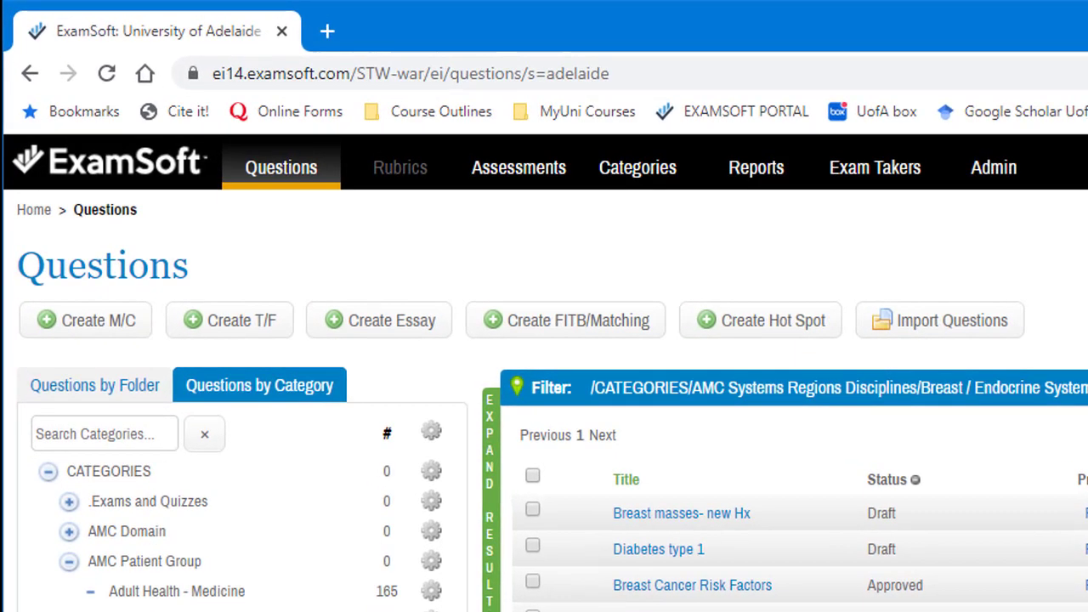
left_click(97, 397)
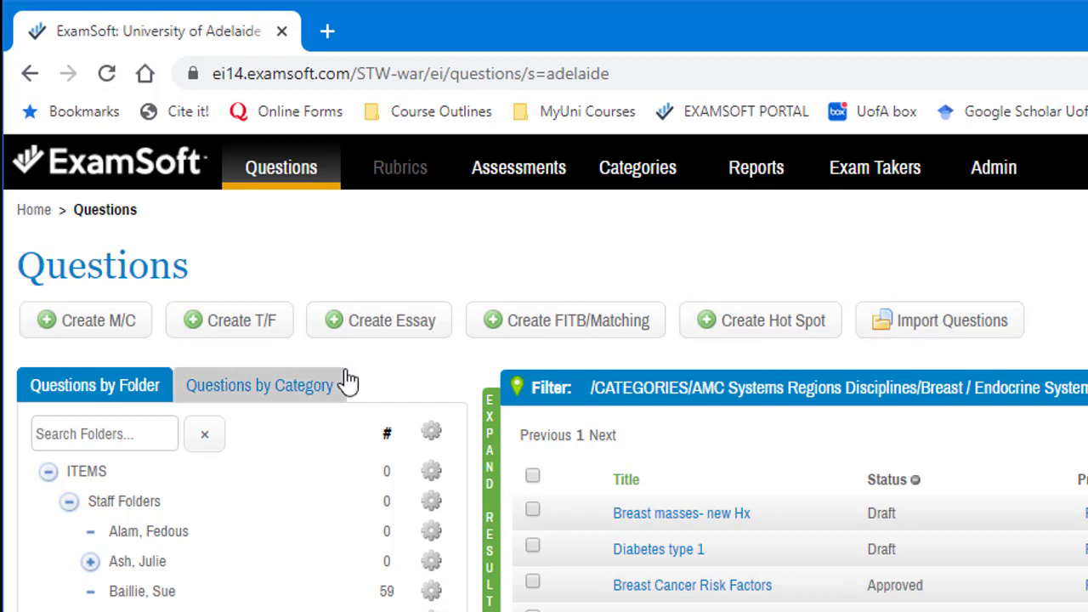
- Create a new multiple choice question titled "HRH - Antenatal - Pregnancy dating"
left_click(105, 334)
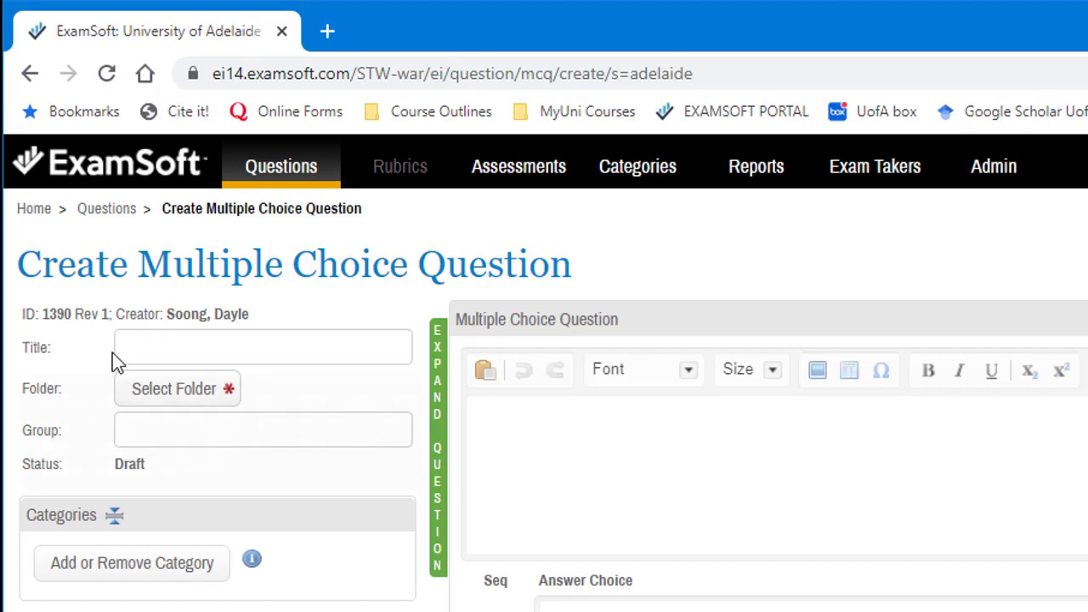
left_click(160, 346)
left_click(255, 442)
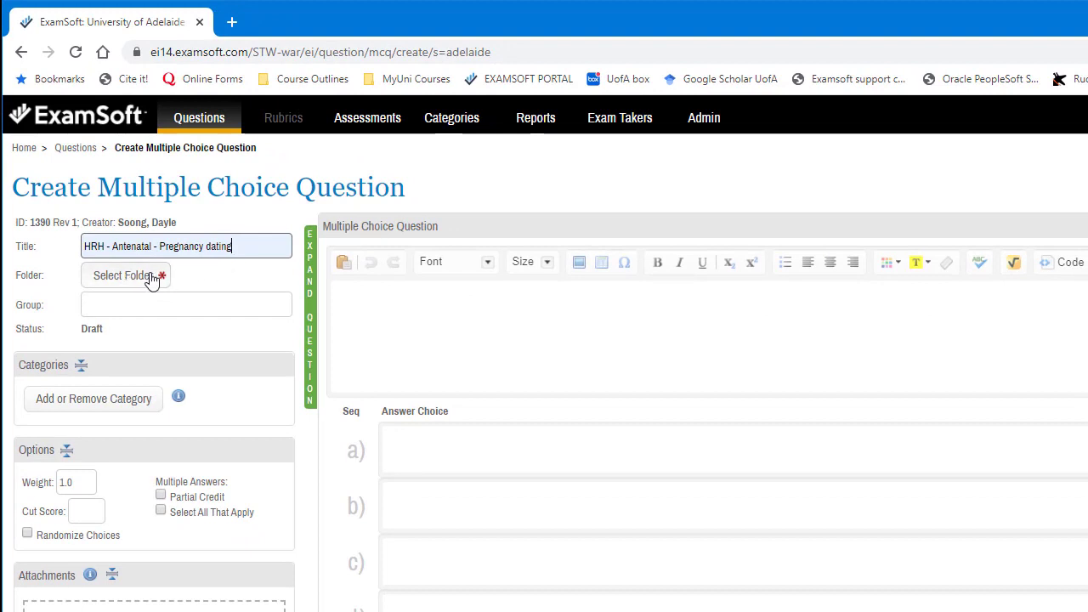
- Assign the question to its creator's own folder under Staff Folders
left_click(161, 299)
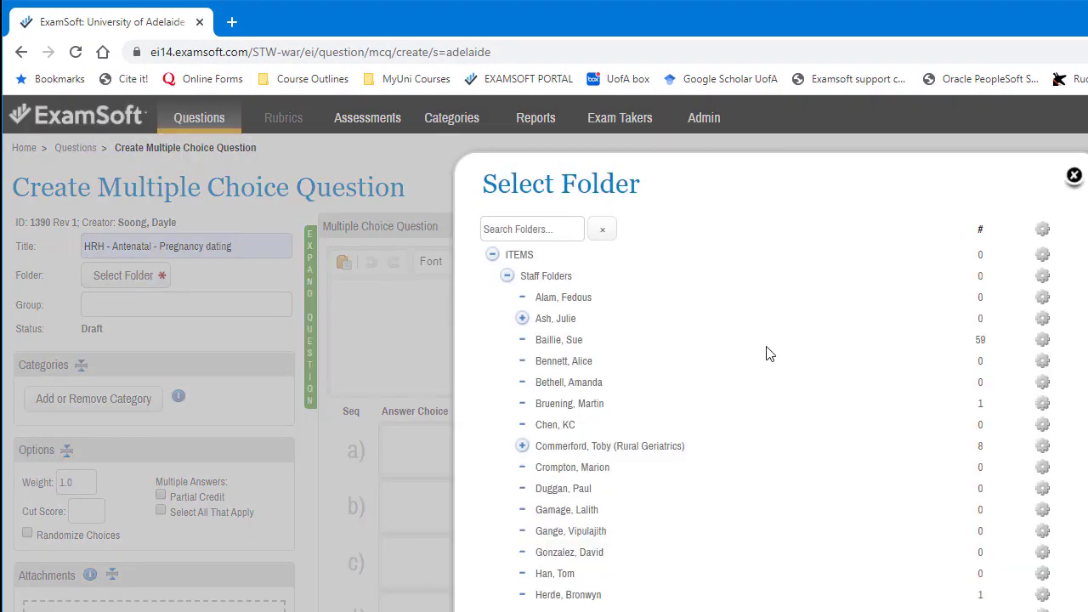
scroll(636, 382, "down", 4)
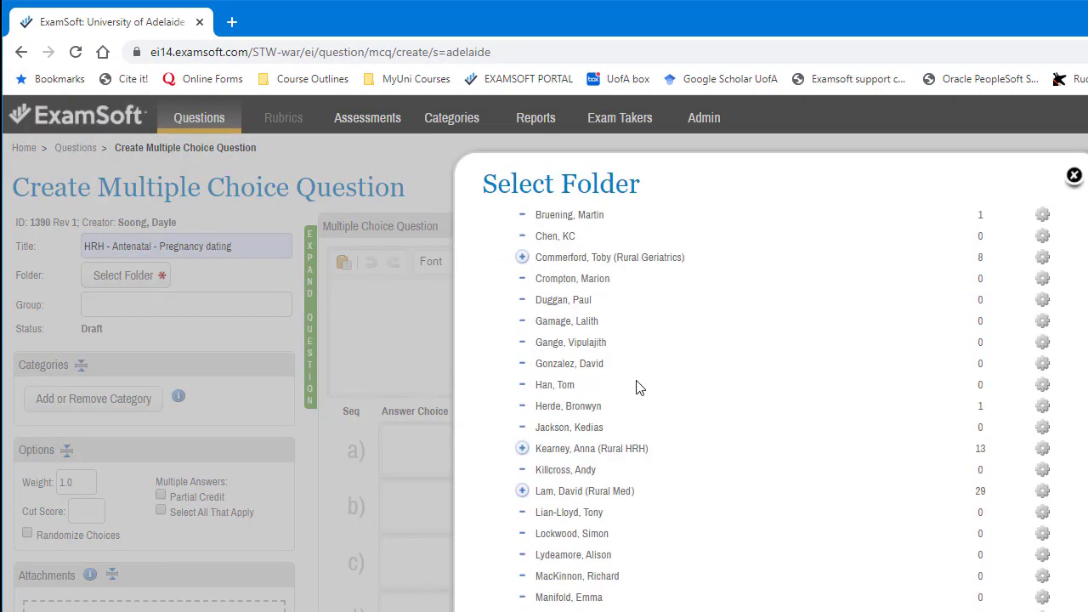
scroll(637, 384, "down", 2)
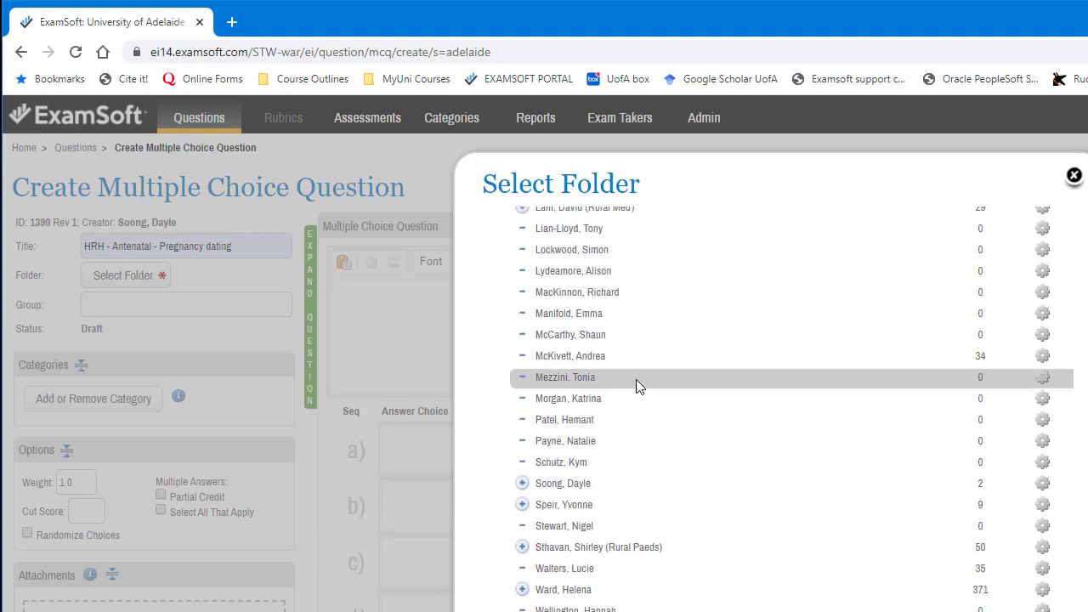
left_click(564, 484)
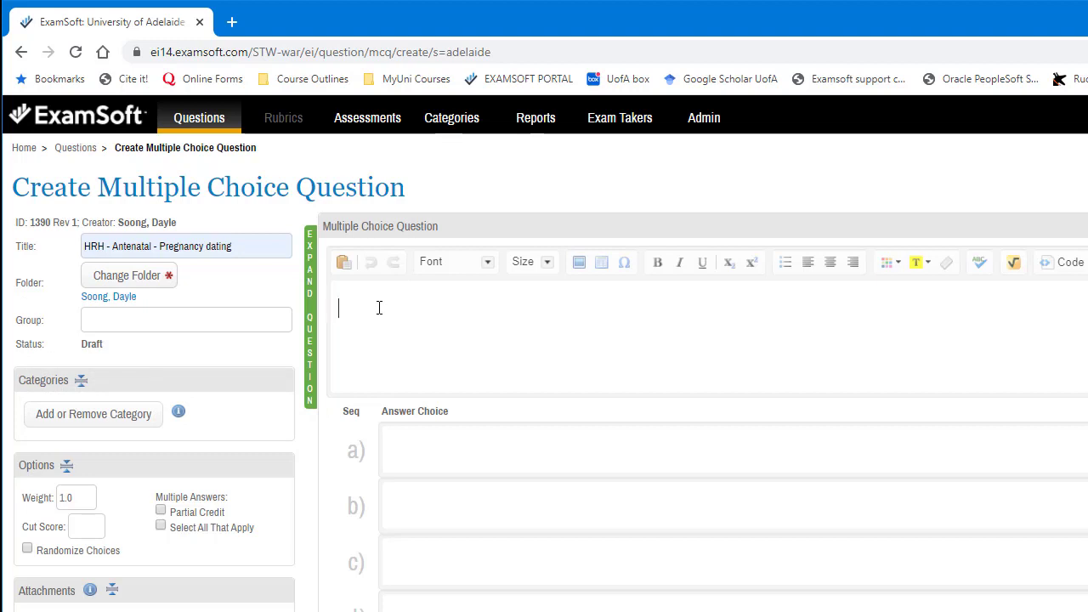
- Enter the question text asking for the expected due date by Nageale's rule, given a regular 28 day cycle and an LMP started Sep 9, 2018
type("Alice has a regular 28 day cycle. Her LMP (last mentrual period) started on Sep 9, 2018. Using Nageale's rule, what is her expected due date?")
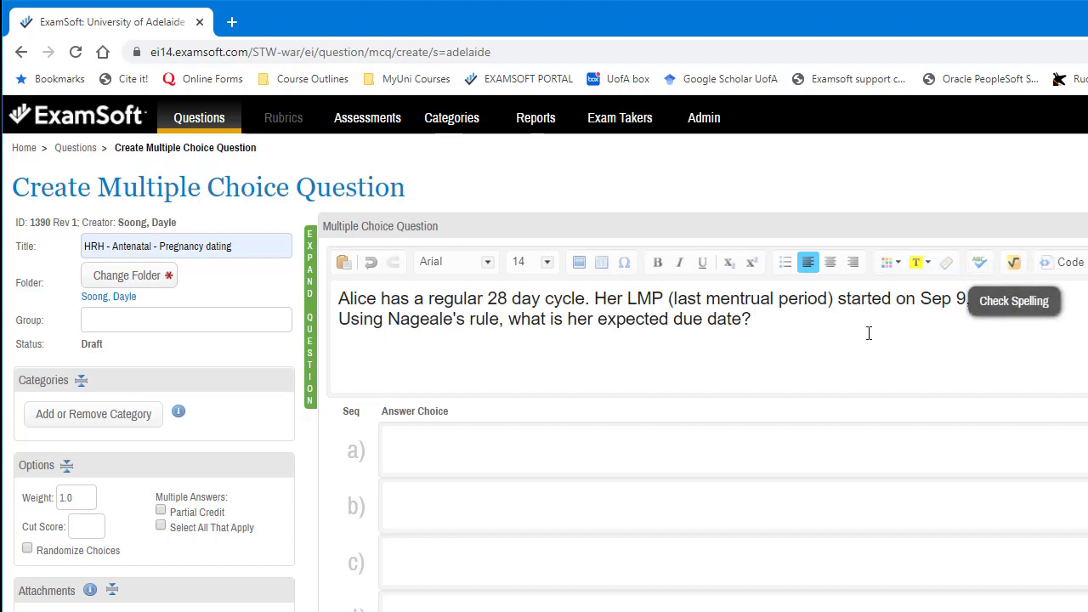
- Fill in answer choice a with "June 9, 2019" and choice b with "June 16, 2019"
left_click(404, 447)
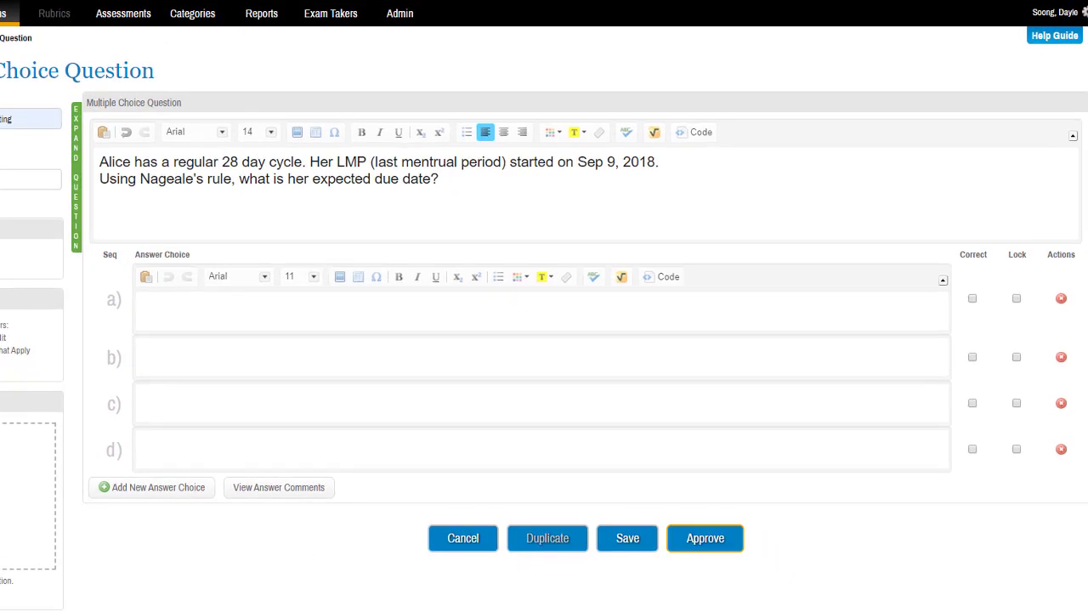
type("June 9, 2019")
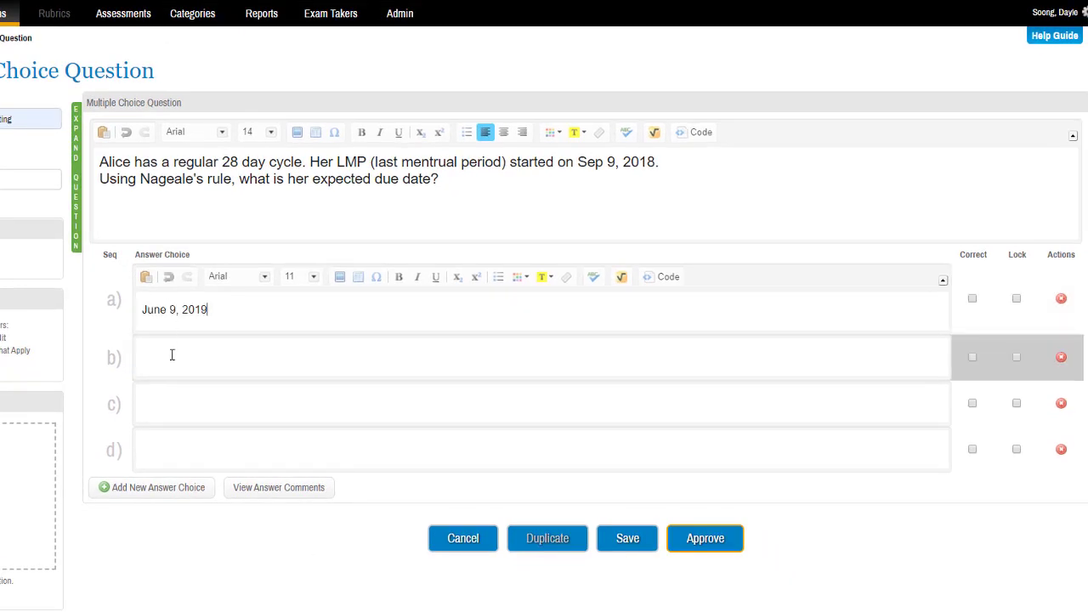
left_click(172, 355)
type("June 9, 2019")
double_click(174, 358)
type("16")
- Fill in answer choice c with "June 23, 2019" and choice d with "June 30, 2019"
left_click(180, 401)
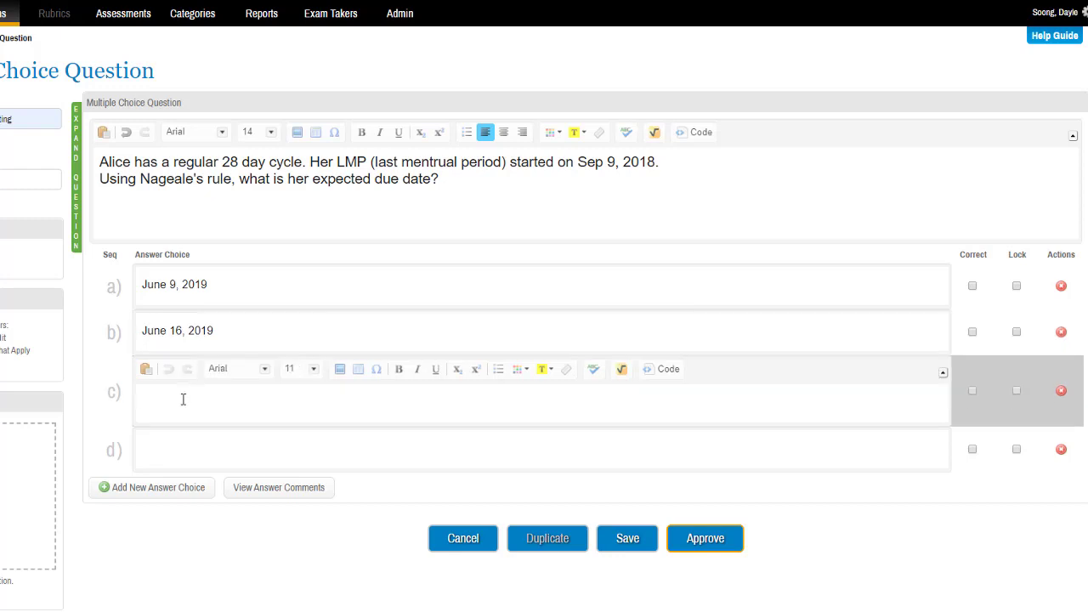
type("June 9, 2019")
double_click(173, 401)
type("23")
left_click(170, 447)
type("June 9, 2019")
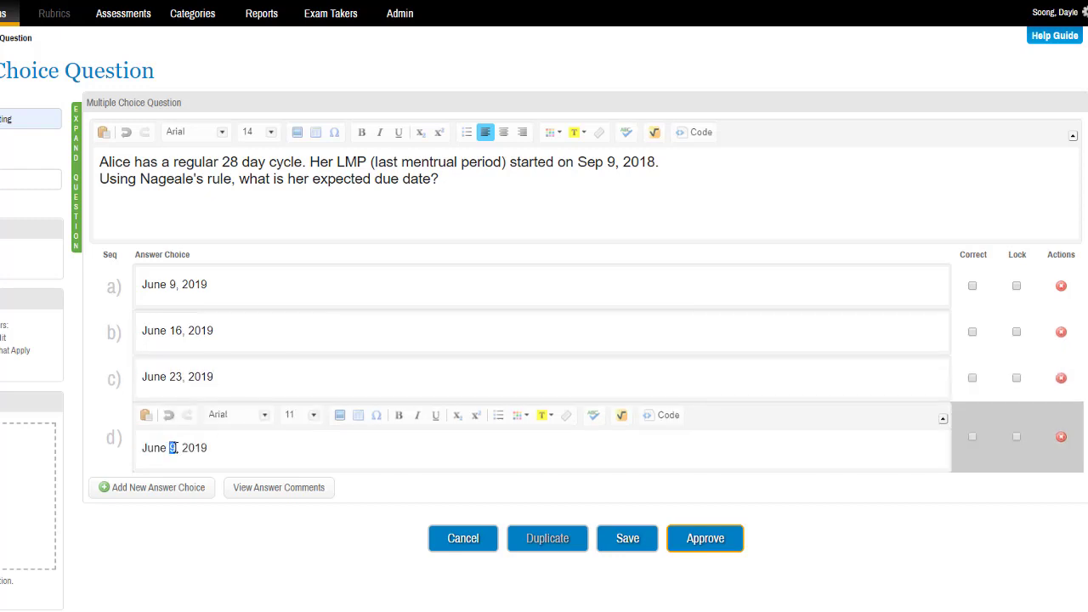
type("30")
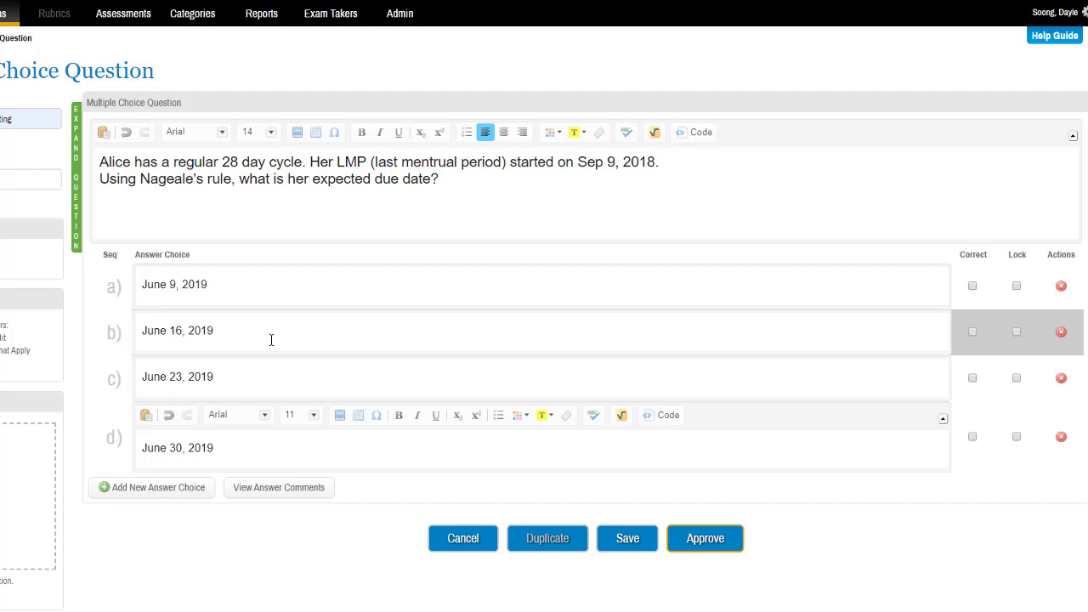
- Mark June 16, 2019 as the correct answer and lock the positions of choices b, c and d
left_click(972, 332)
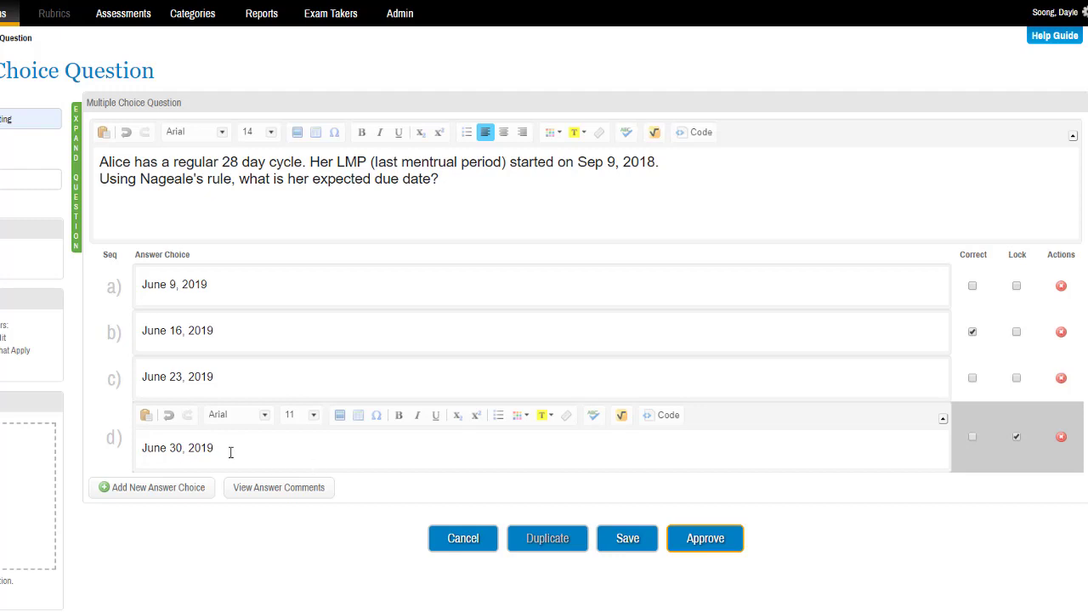
left_click(1017, 437)
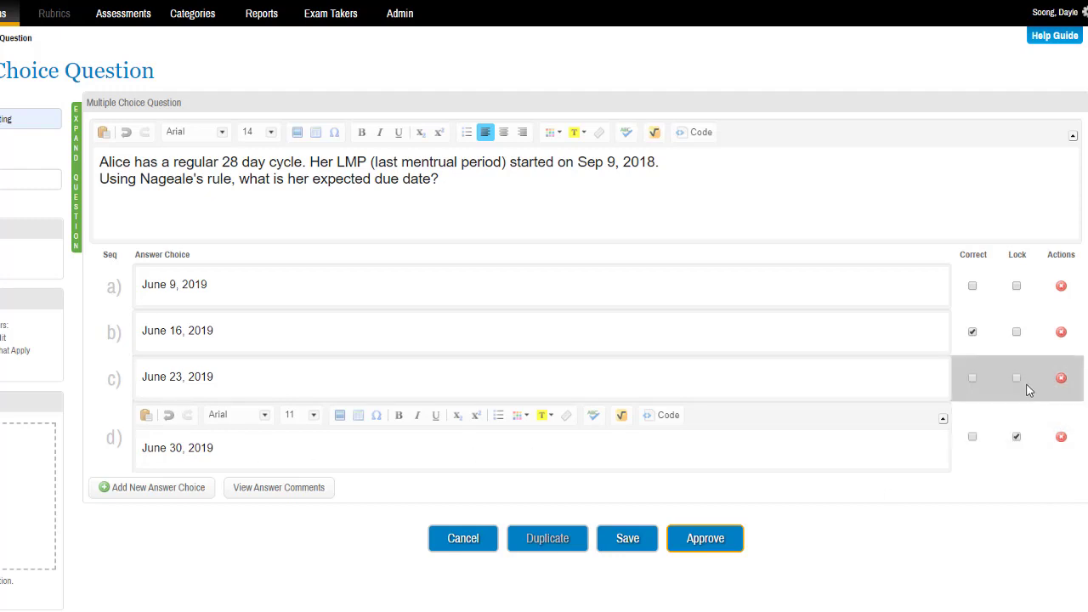
left_click(1016, 378)
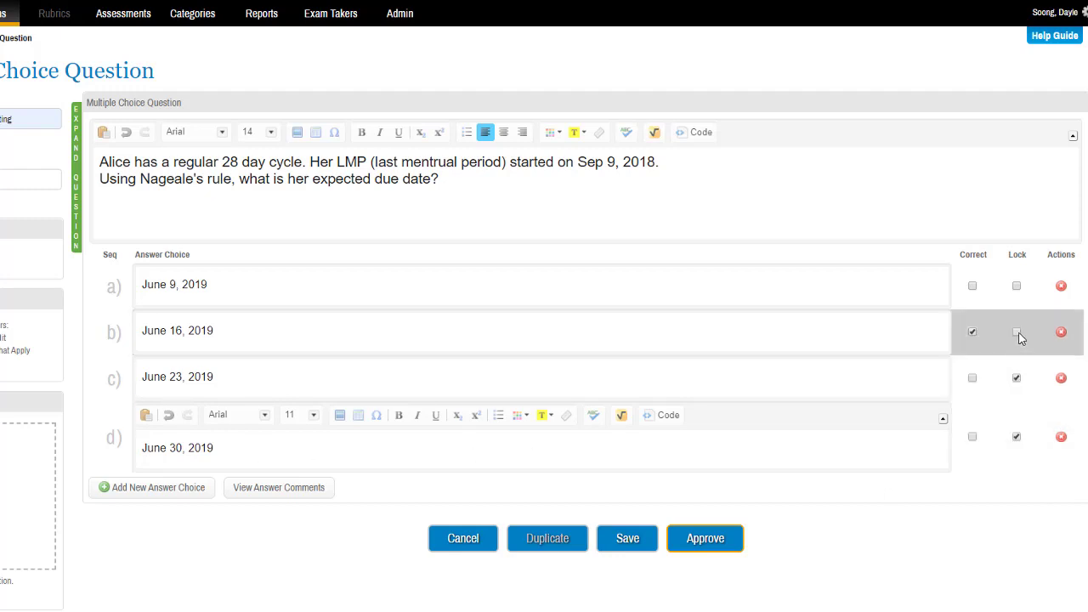
left_click(1018, 334)
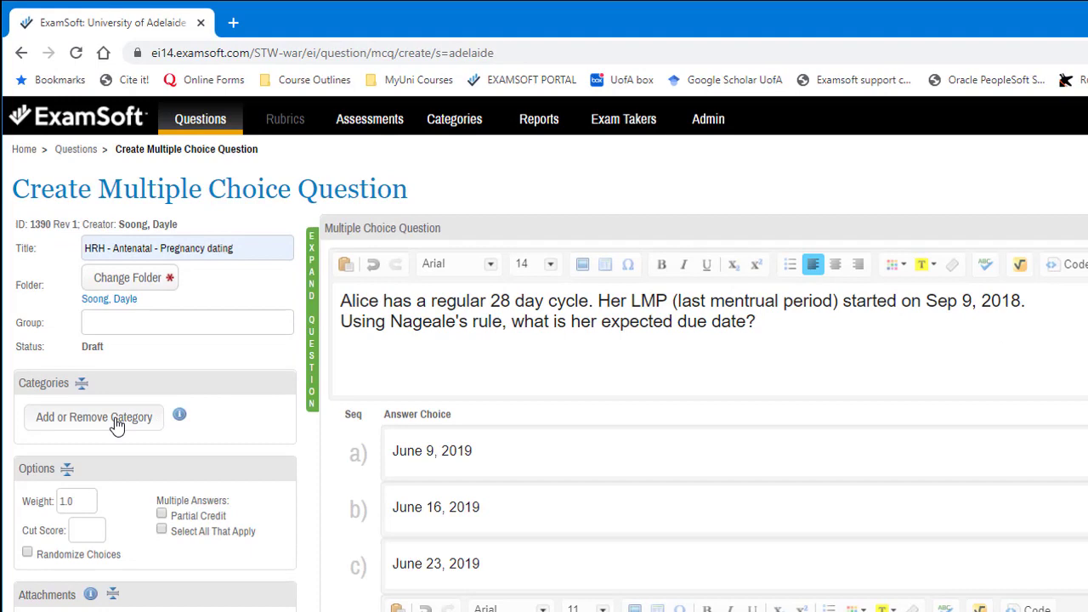
- Open category assignment for the question and collapse the expanded category groups, including Exams and Quizzes and the AMC groups
left_click(79, 289)
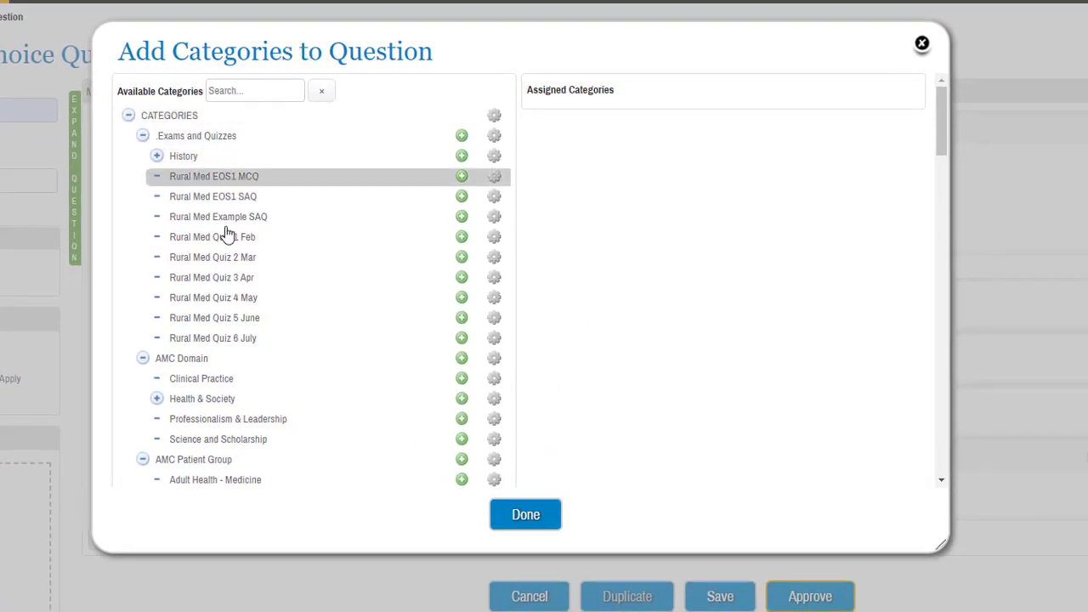
left_click(143, 137)
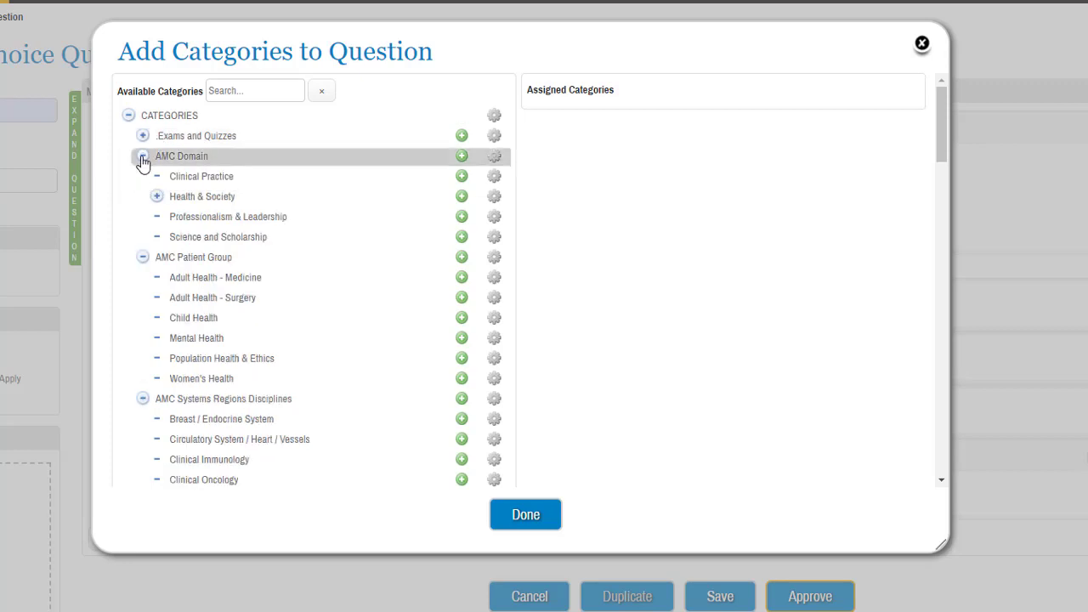
left_click(143, 156)
left_click(142, 176)
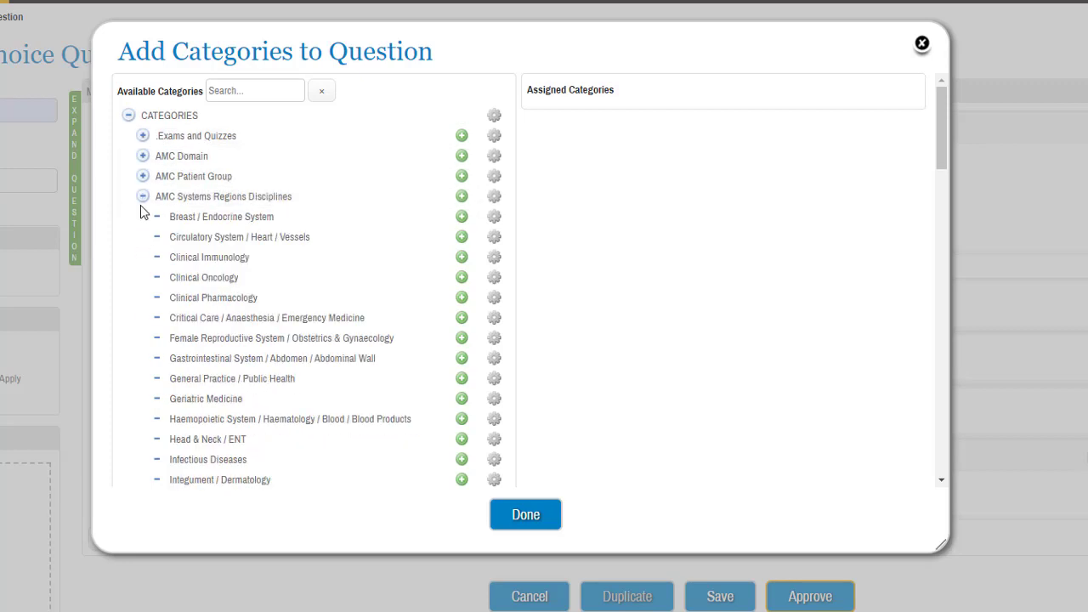
left_click(143, 196)
left_click(142, 236)
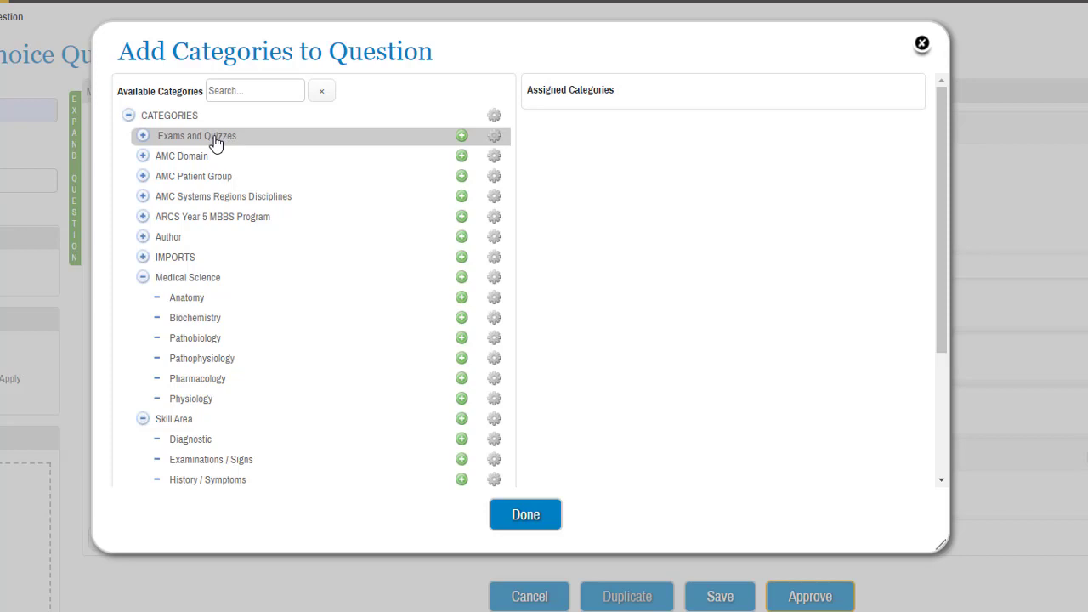
- Assign the Clinical Practice category from AMC Domain and Women's Health from AMC Patient Group to the question
left_click(143, 158)
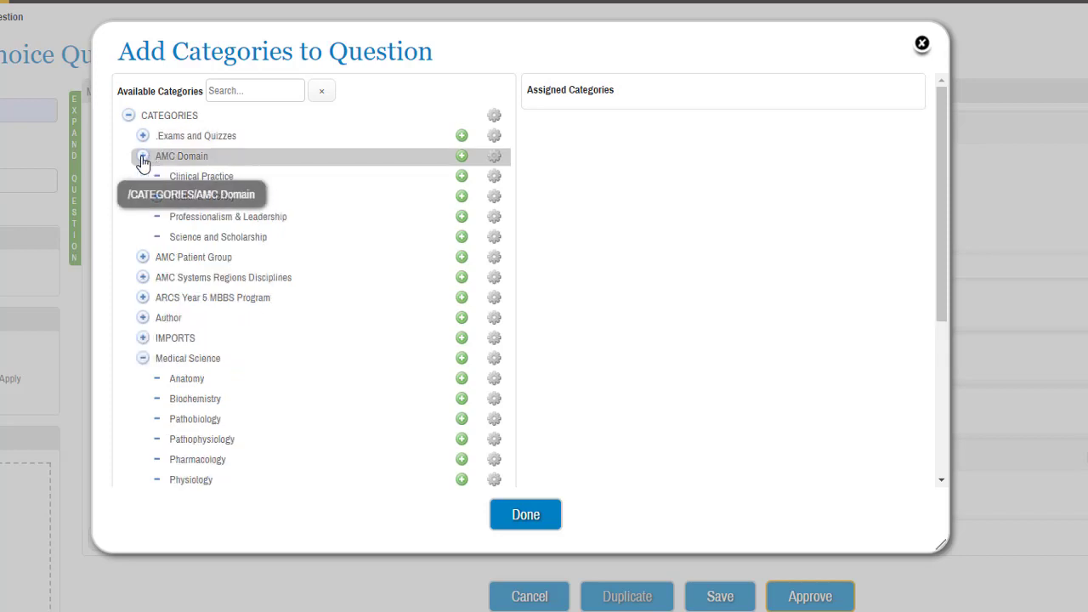
left_click(202, 177)
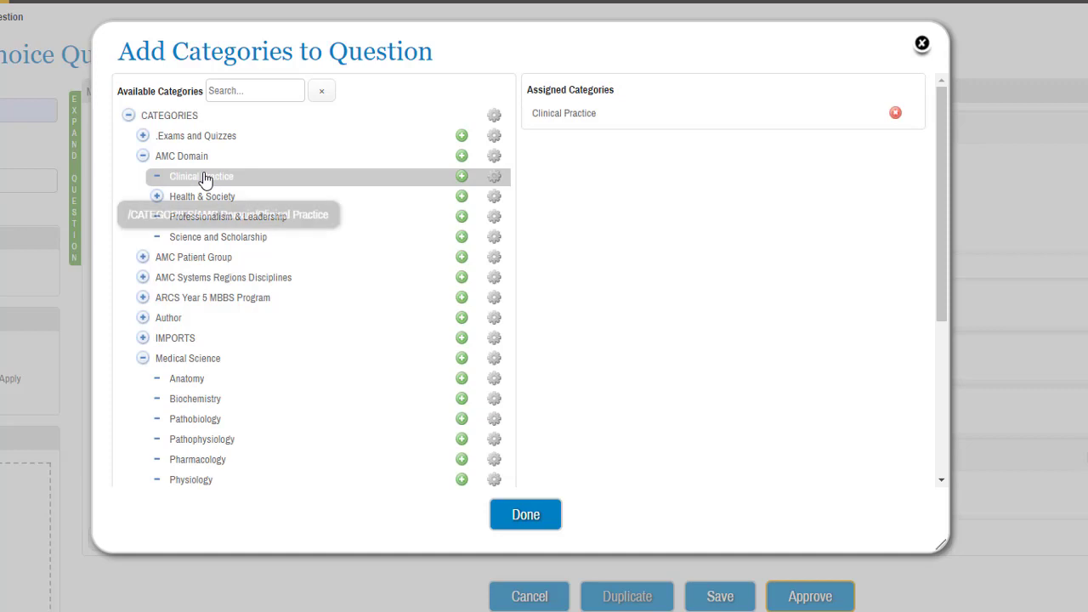
left_click(143, 258)
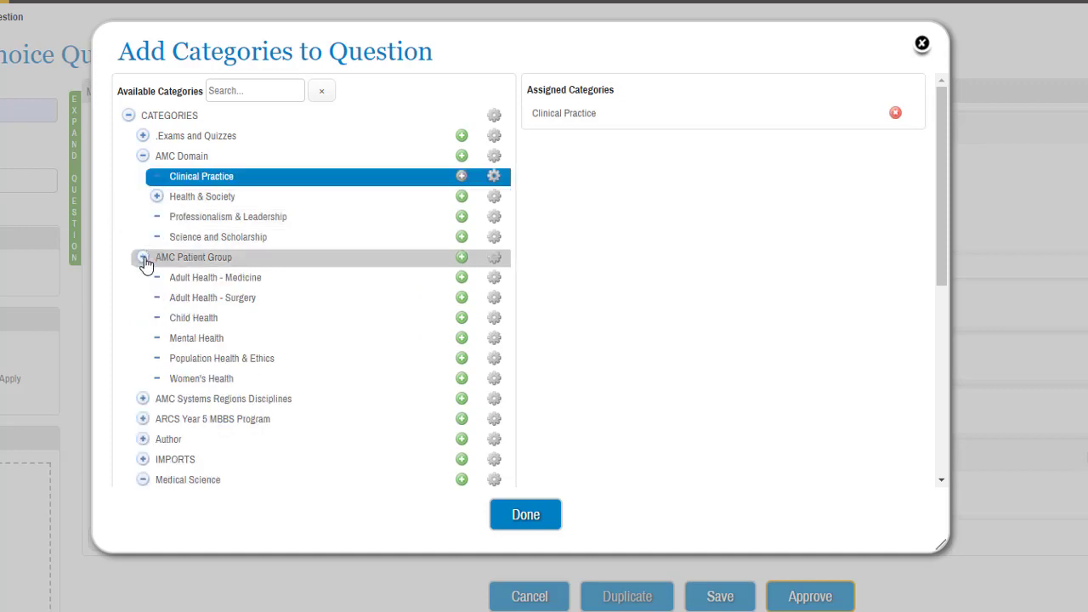
left_click(186, 380)
- Assign the Female Reproductive System / Obstetrics & Gynaecology category from AMC Systems Regions Disciplines to the question
left_click(143, 399)
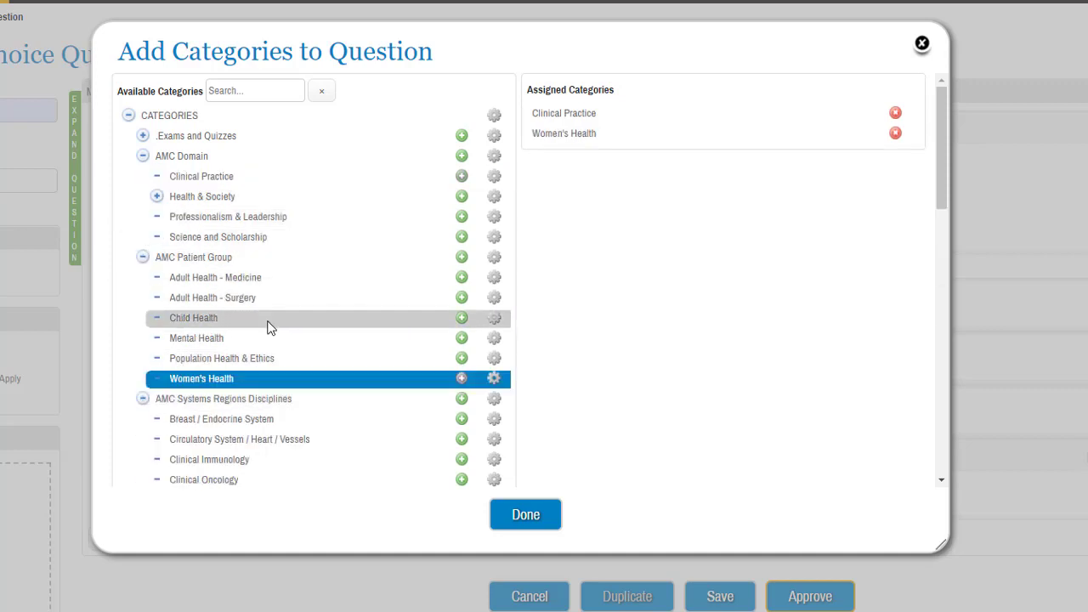
scroll(268, 324, "down", 2)
scroll(268, 328, "down", 1)
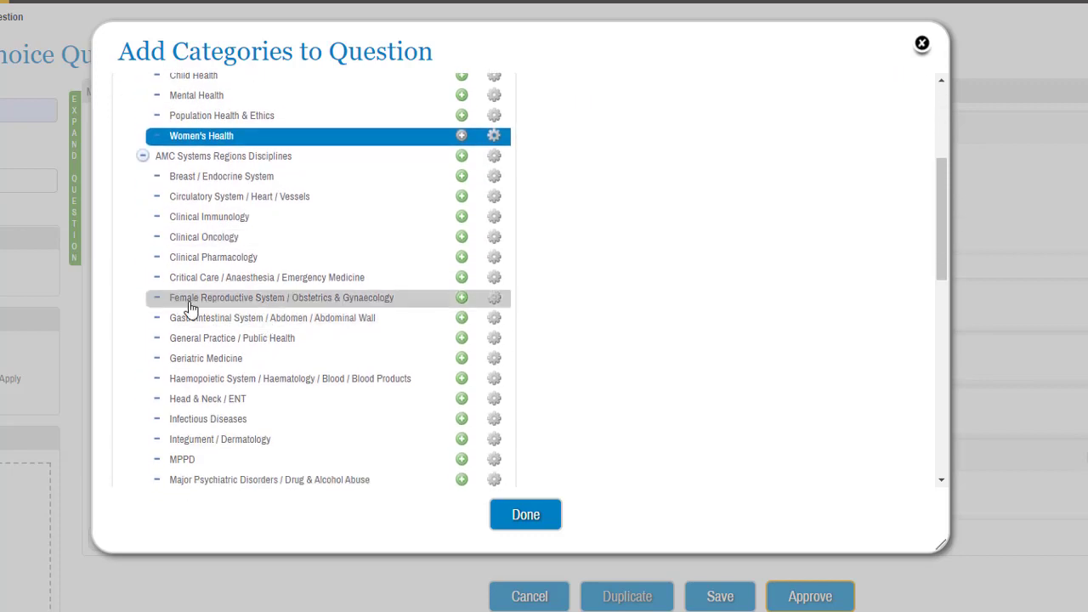
left_click(192, 305)
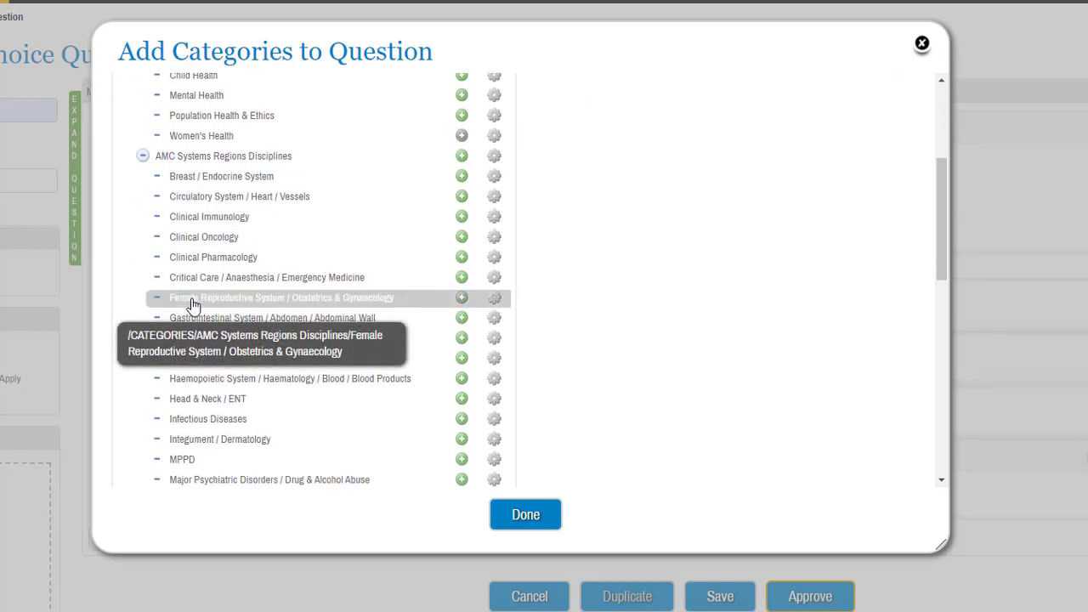
- Expand ARCS Year 5 MBBS Program and assign its HRH (Obs & Gyn) category to the question
scroll(192, 306, "down", 2)
scroll(187, 299, "down", 3)
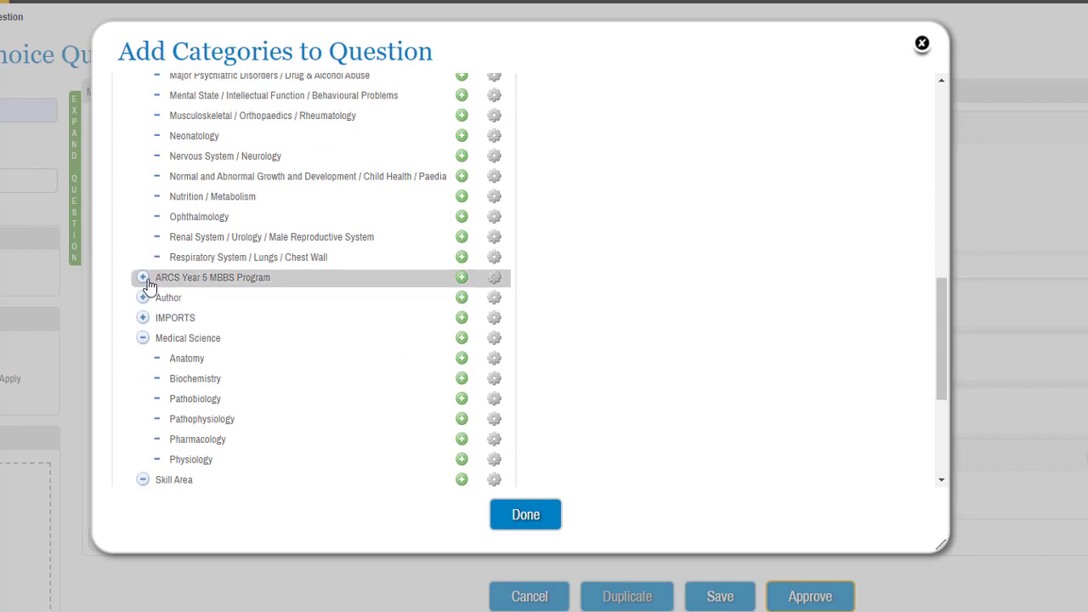
left_click(143, 278)
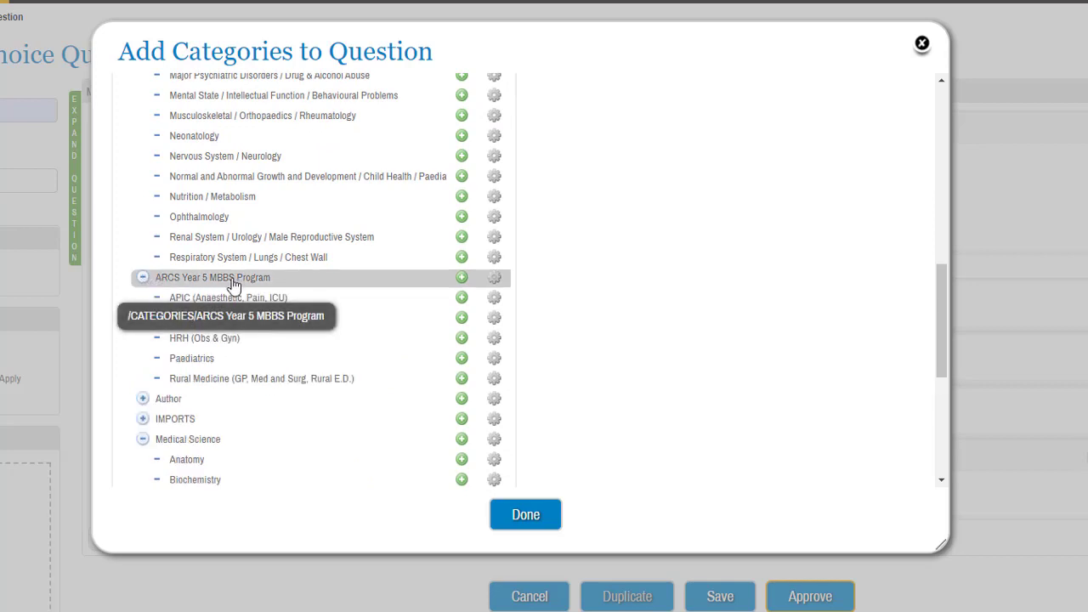
left_click(195, 341)
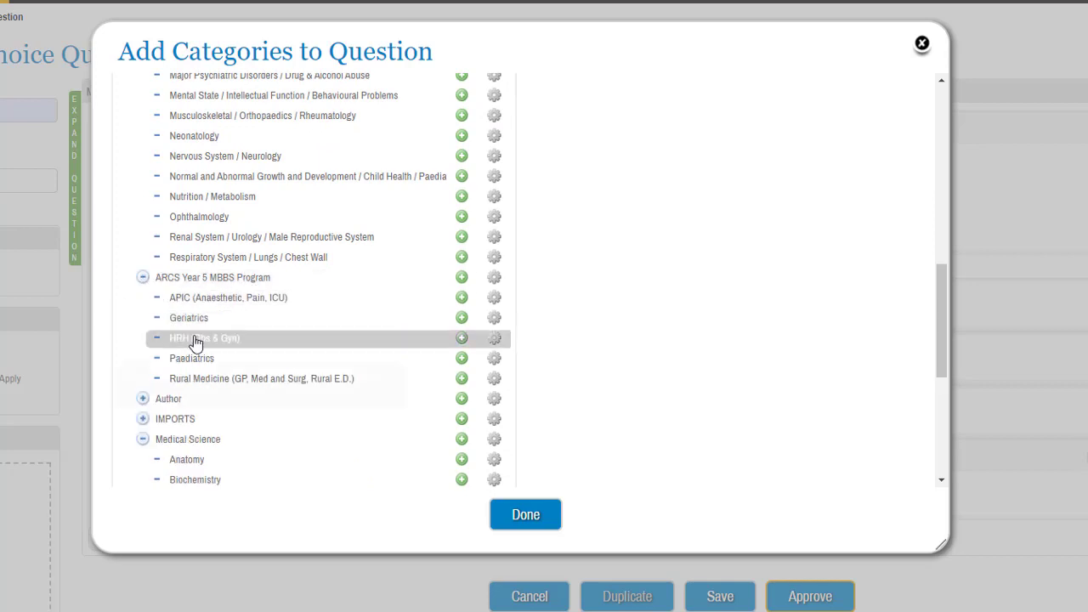
- Expand the Author category group and assign the question author's name to the question
scroll(183, 338, "down", 1)
left_click(143, 318)
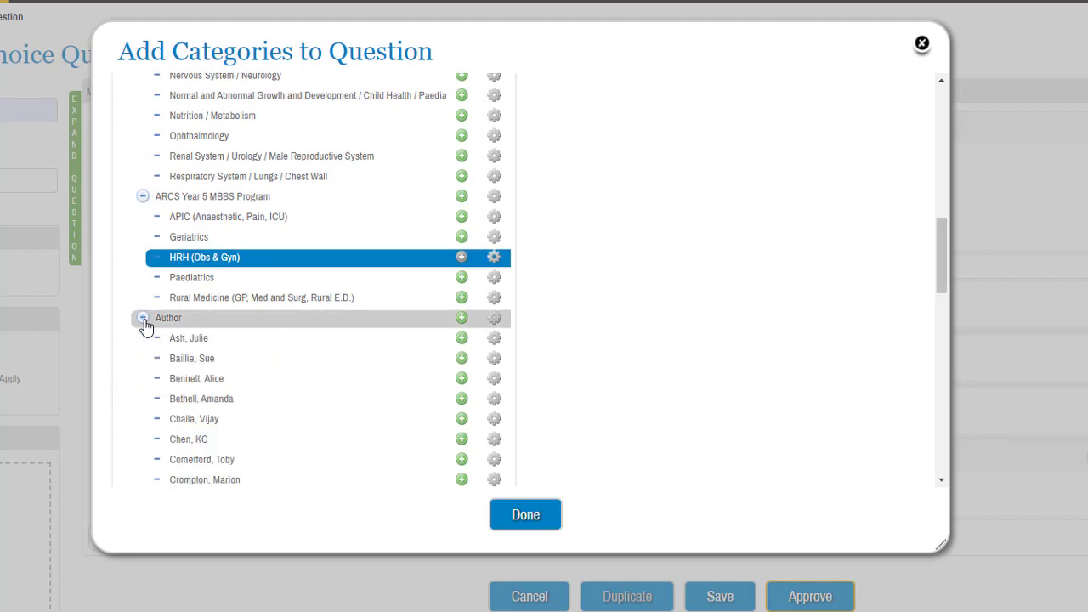
scroll(241, 323, "down", 3)
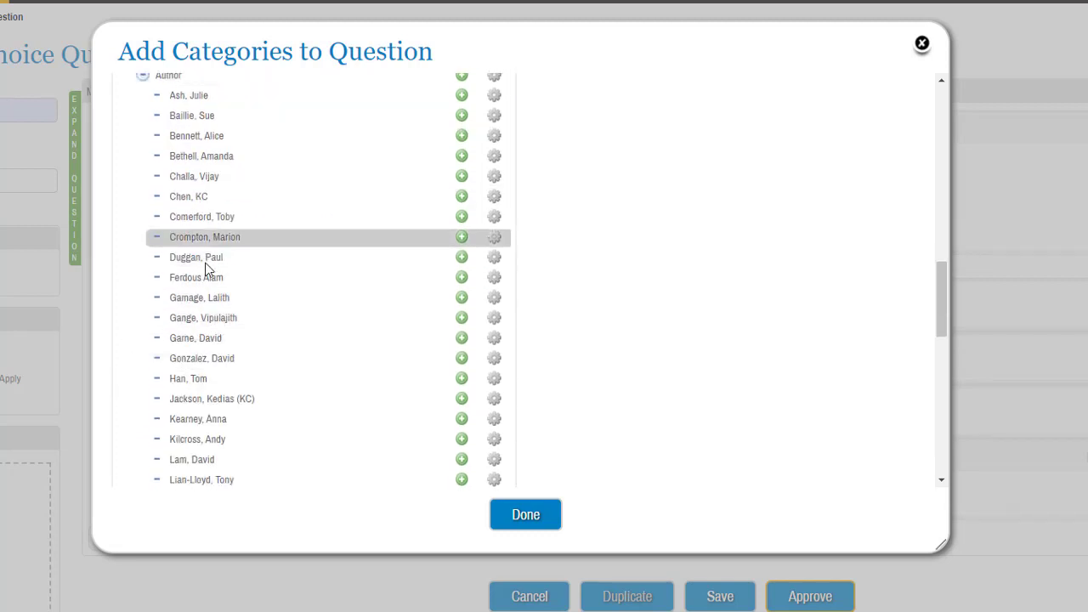
left_click(206, 421)
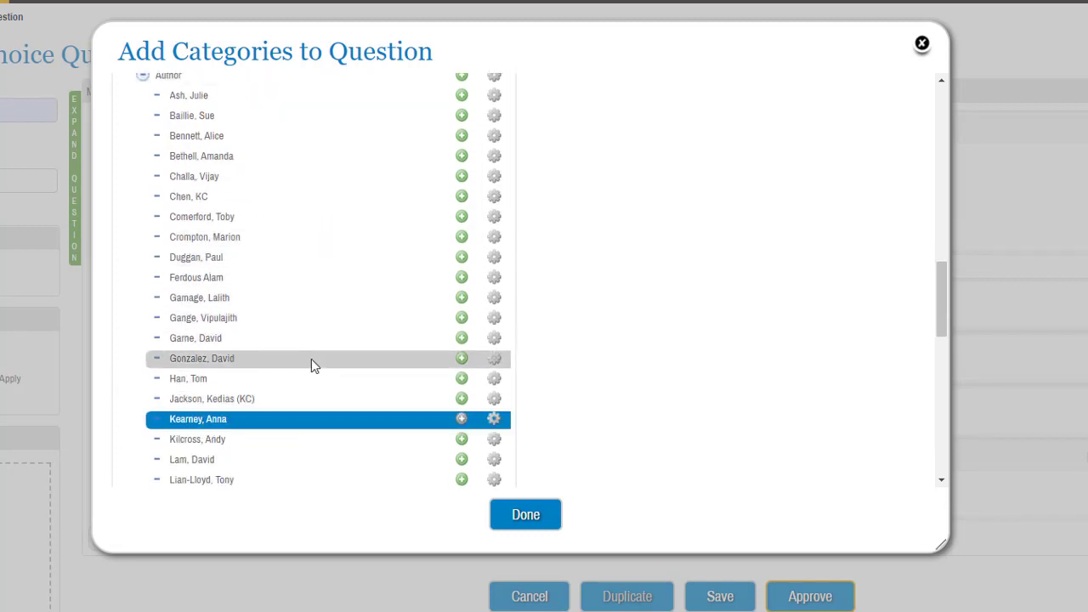
- Assign Physiology from Medical Science and History / Symptoms from Skill Area to the question
scroll(311, 358, "down", 2)
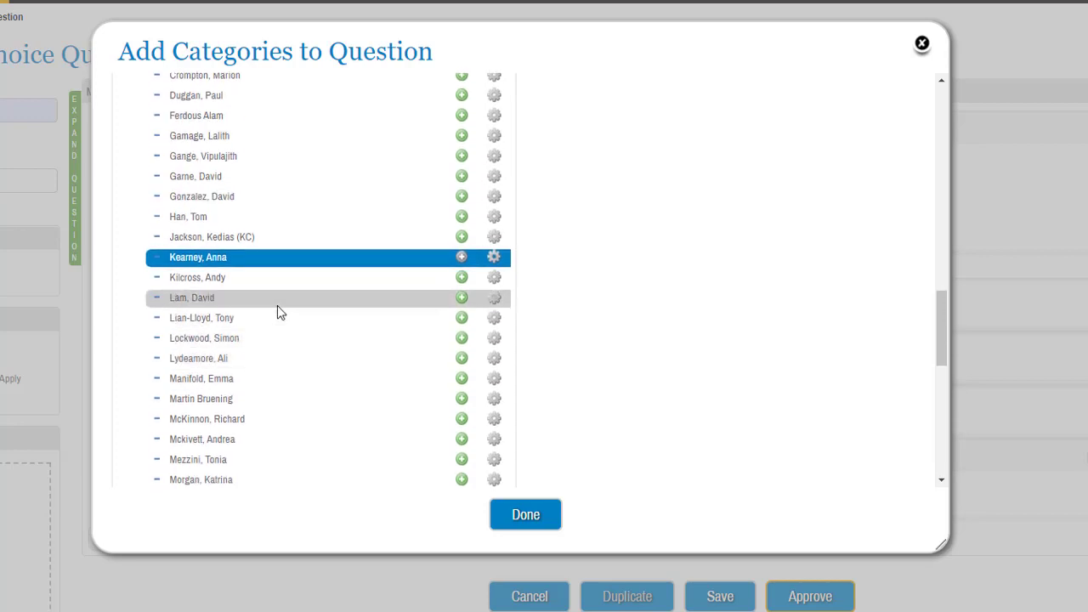
scroll(249, 275, "down", 2)
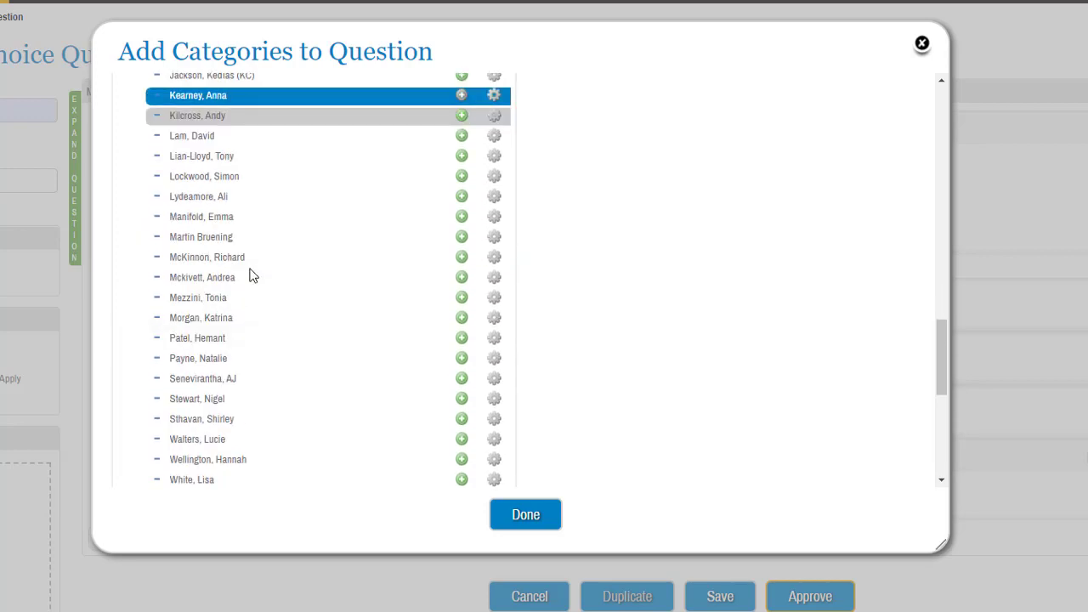
scroll(249, 274, "down", 4)
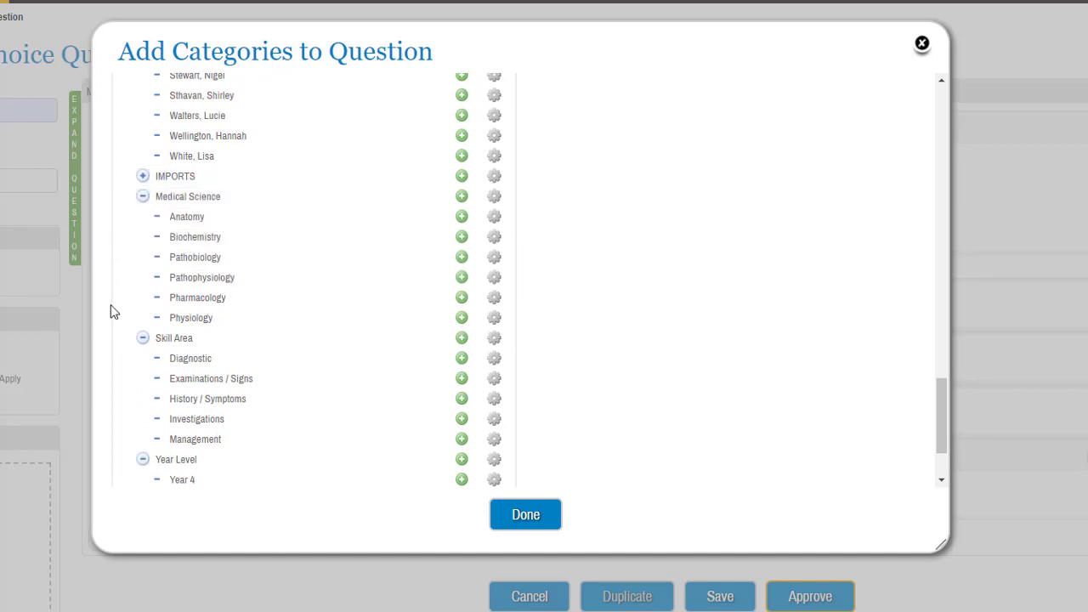
left_click(187, 321)
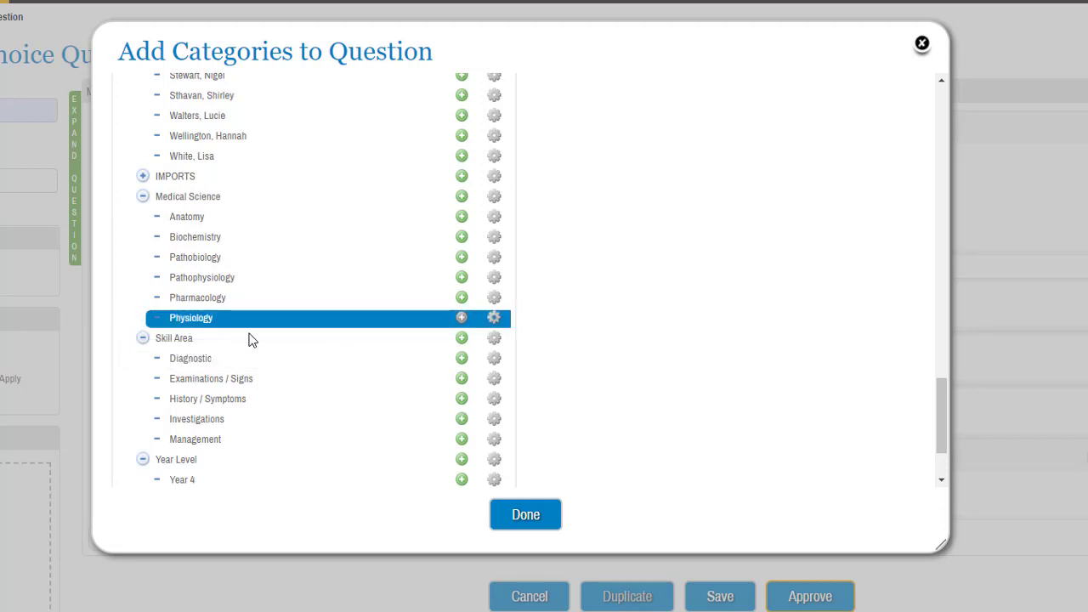
left_click(212, 401)
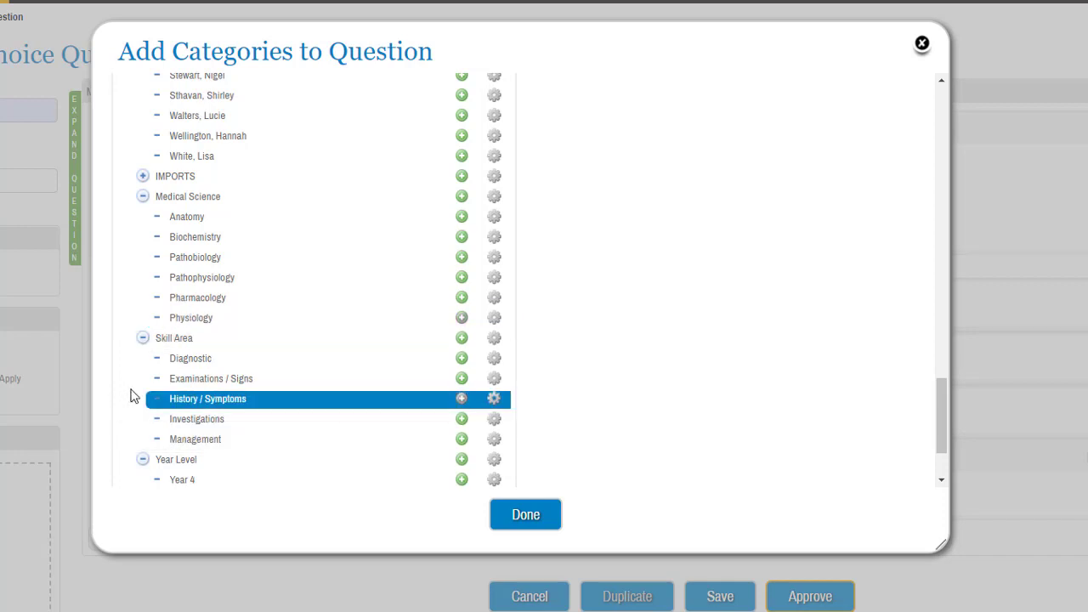
- Assign Year 5 from Year Level, check the list of assigned categories and finish the category assignment
scroll(130, 396, "down", 3)
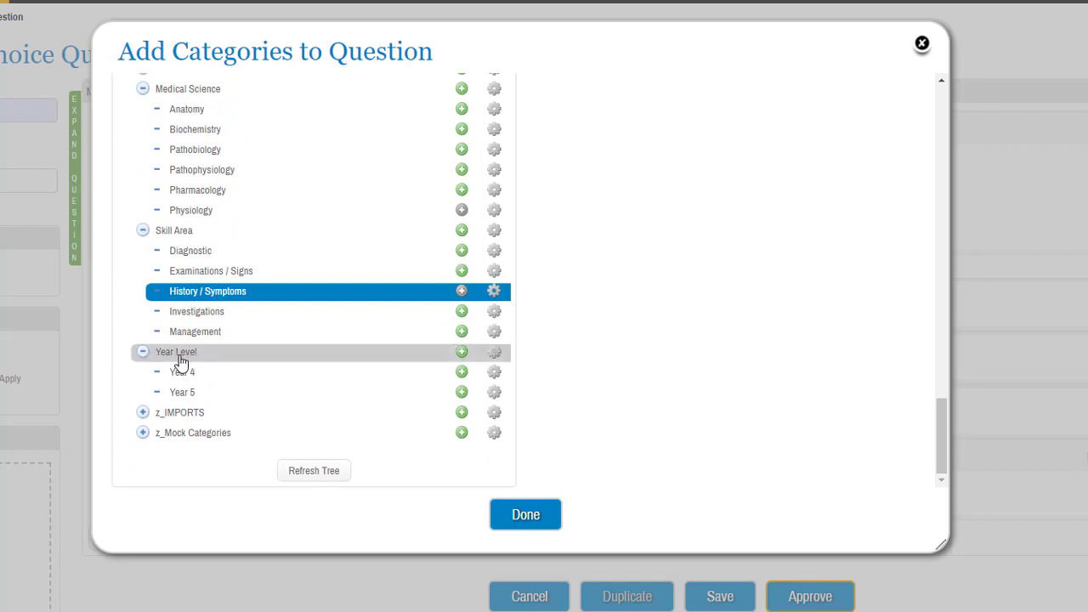
left_click(195, 396)
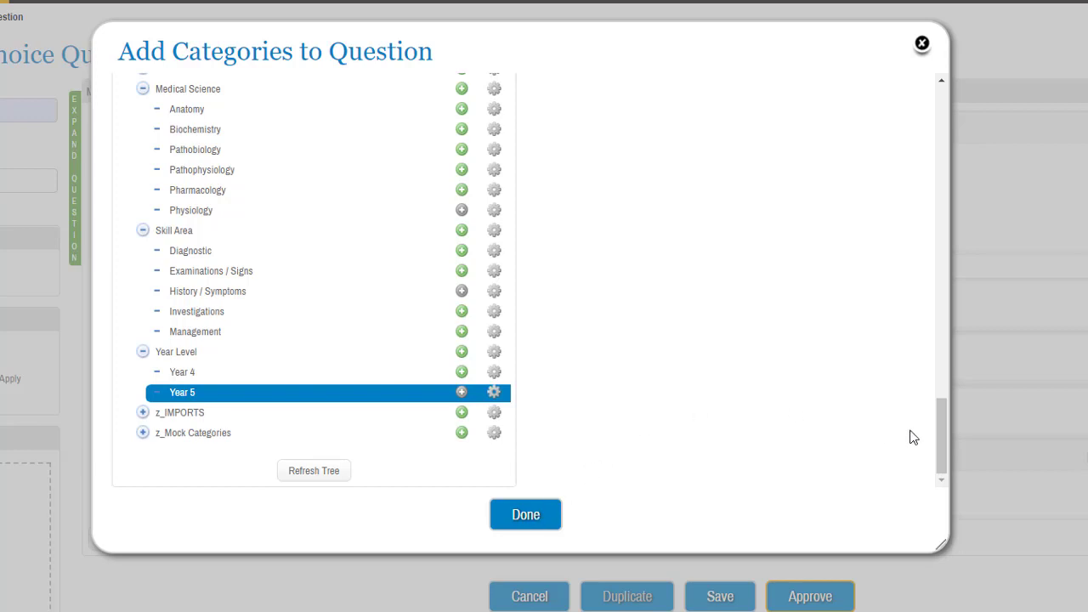
left_click_drag(941, 414, 941, 412)
scroll(942, 412, "up", 3)
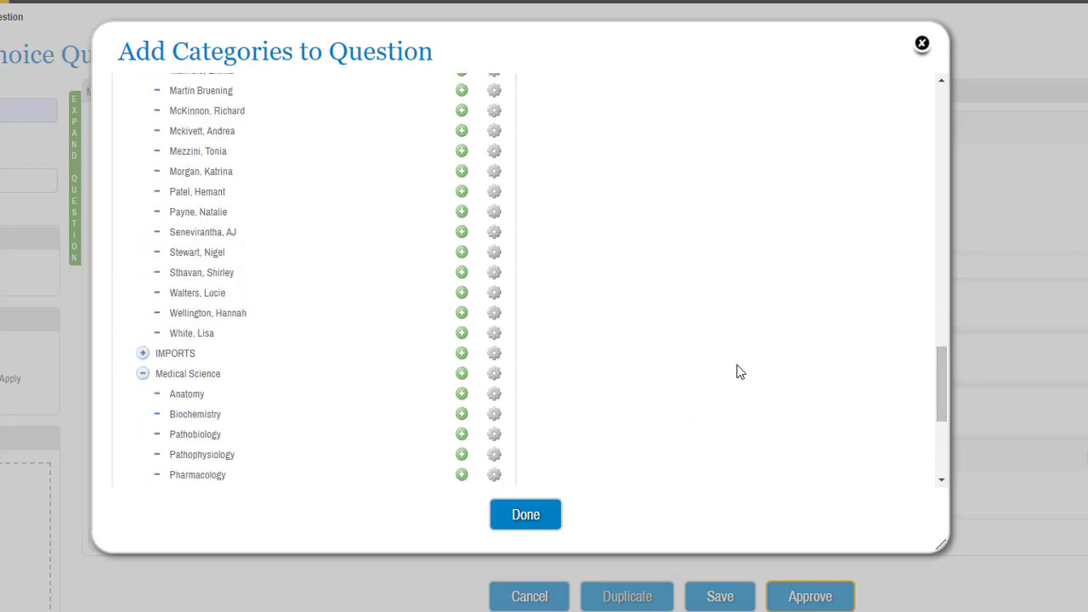
scroll(738, 367, "up", 15)
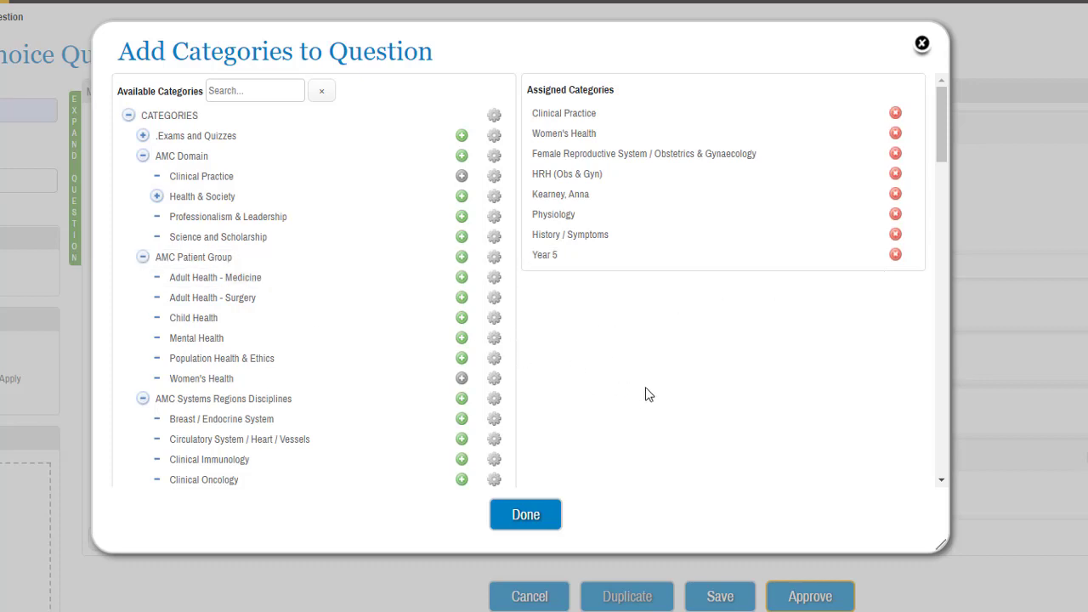
left_click(525, 519)
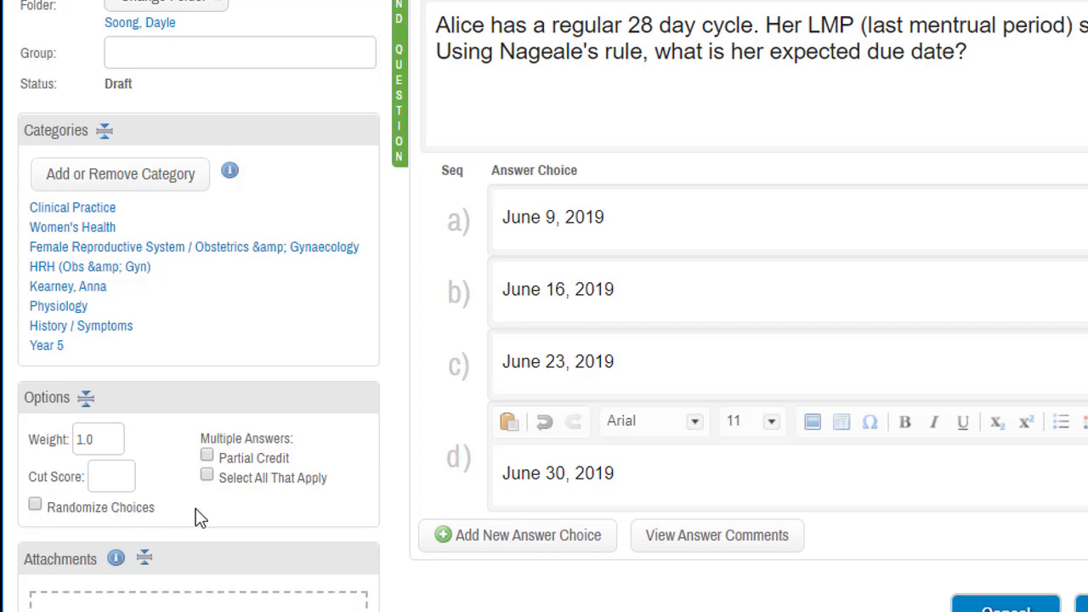
- Enter rationale "Use Naegale's Rule to calculate a patient's estimated delivery date - Add a year, subtract 3 months, add seven days to the first day of your LMP."
scroll(198, 515, "down", 2)
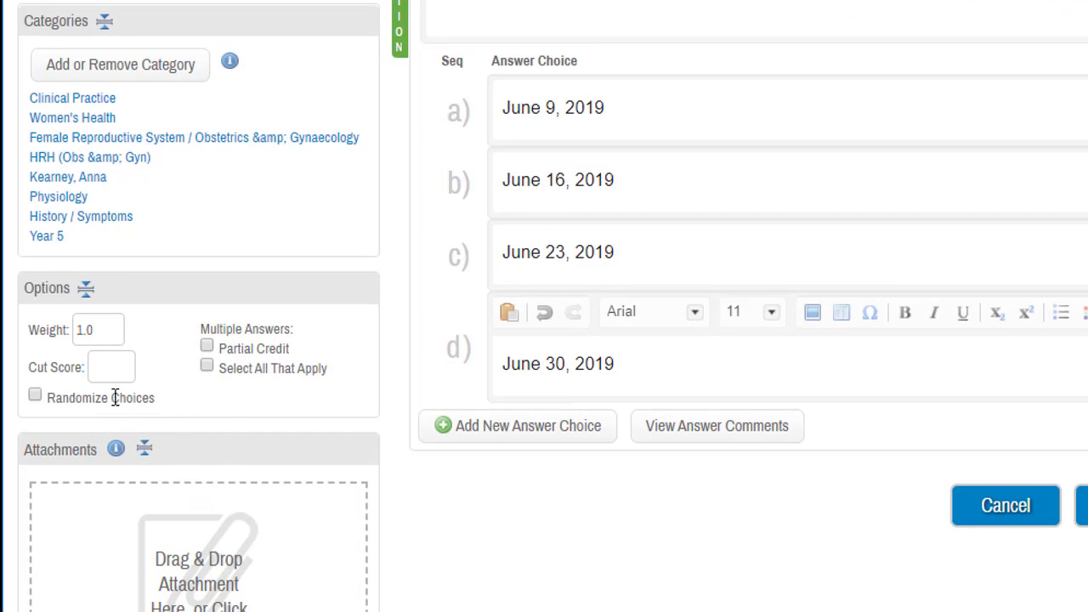
scroll(248, 405, "down", 5)
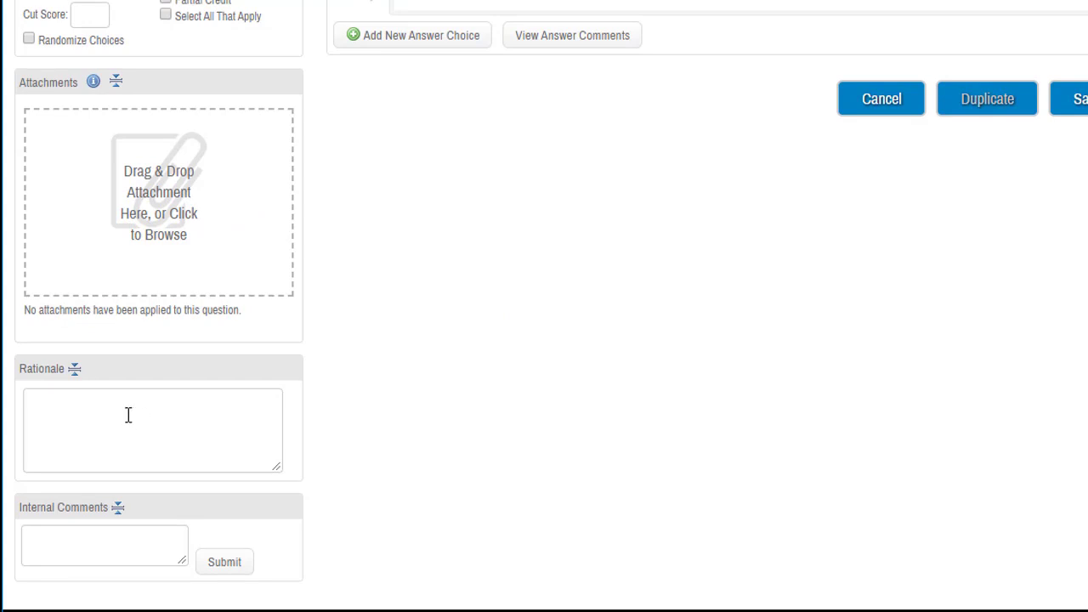
left_click(76, 414)
type("Use Naegale's Rule to calculate a patient's estimated delivery date - Add a year, subtract 3 months, add seven days to the first day of your LMP")
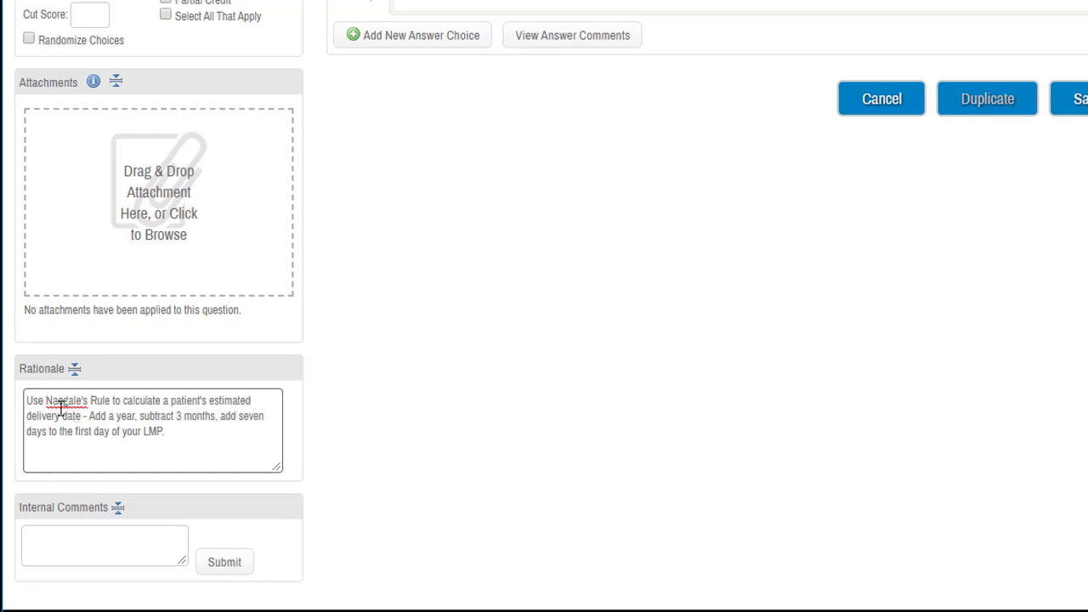
- Enlarge the Rationale and Internal Comments text boxes and place the cursor in the internal comments
left_click_drag(277, 467, 439, 524)
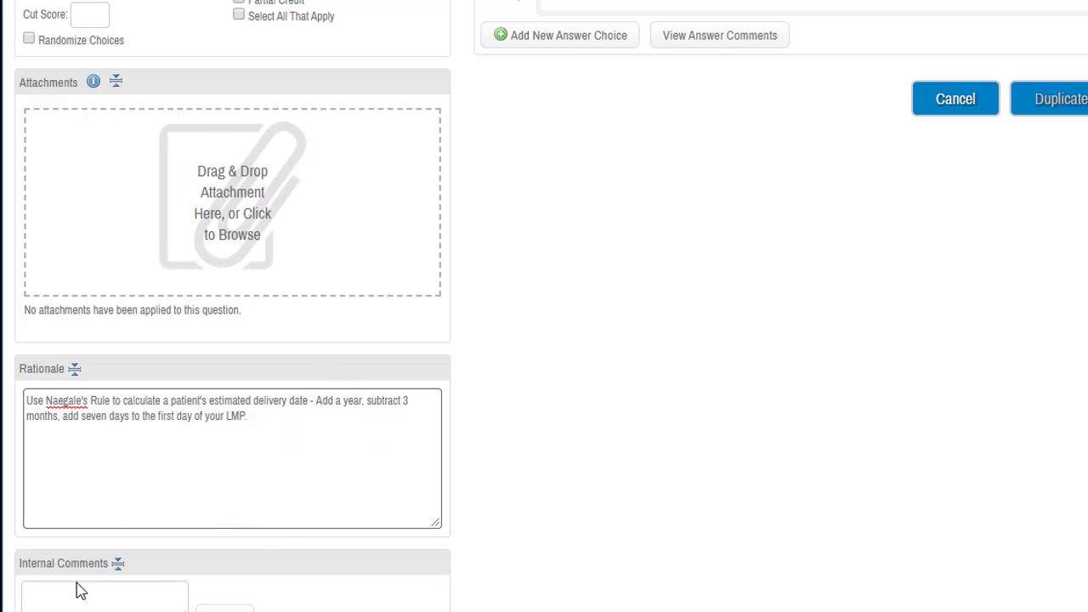
scroll(139, 556, "down", 1)
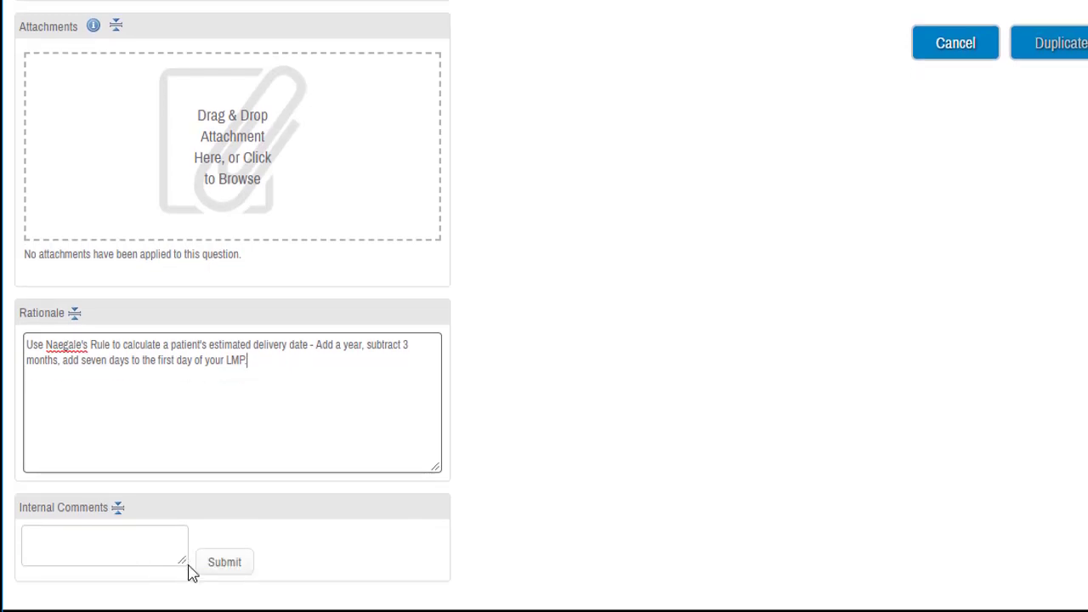
left_click_drag(182, 560, 401, 603)
scroll(423, 532, "down", 1)
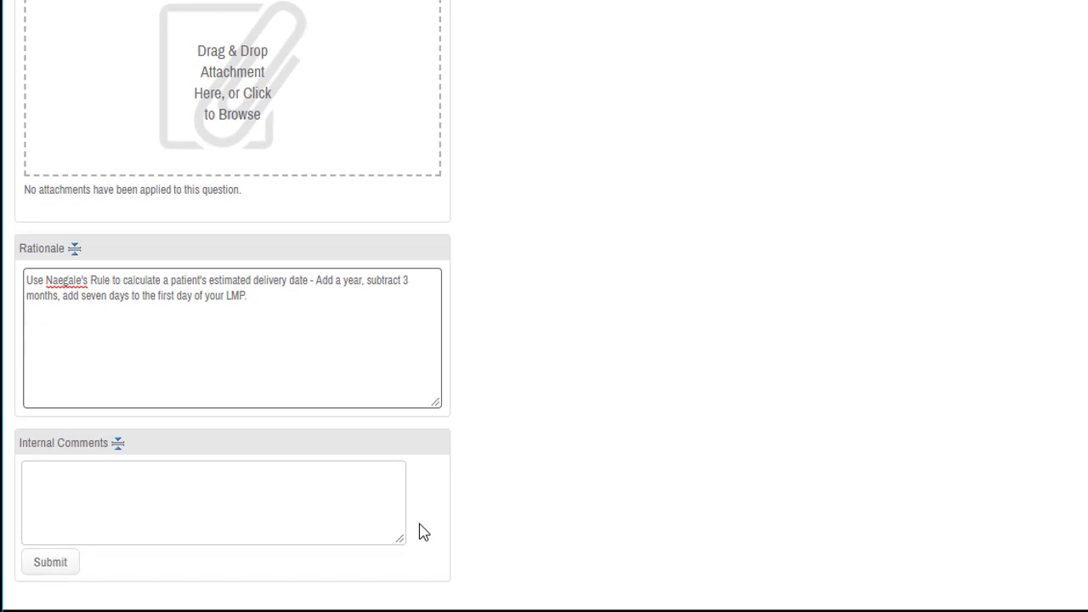
left_click(138, 486)
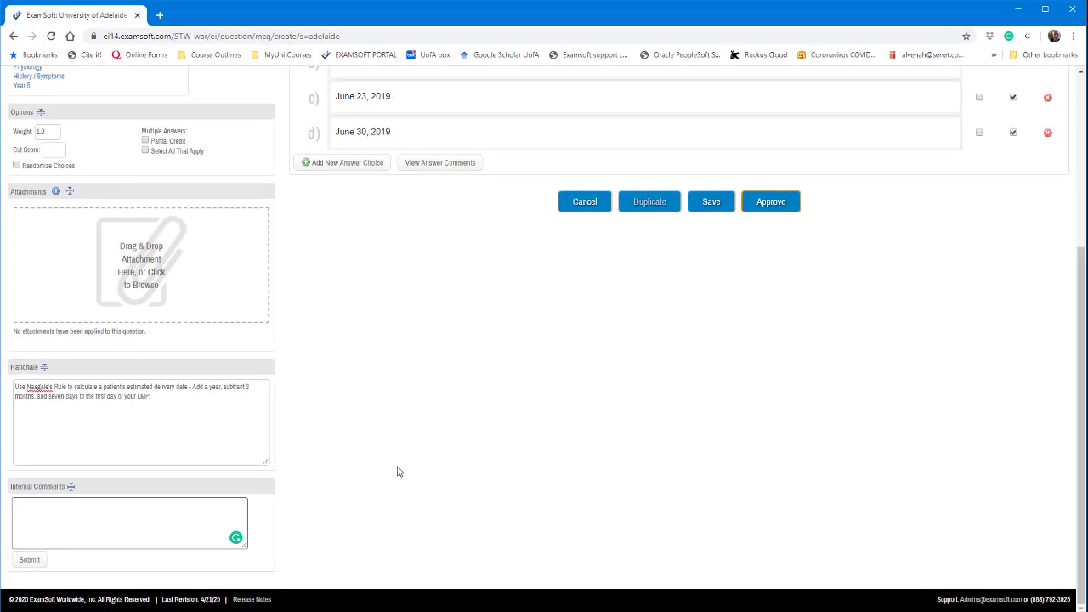
- Save the pregnancy dating question and approve it for use on assessments
scroll(397, 472, "up", 3)
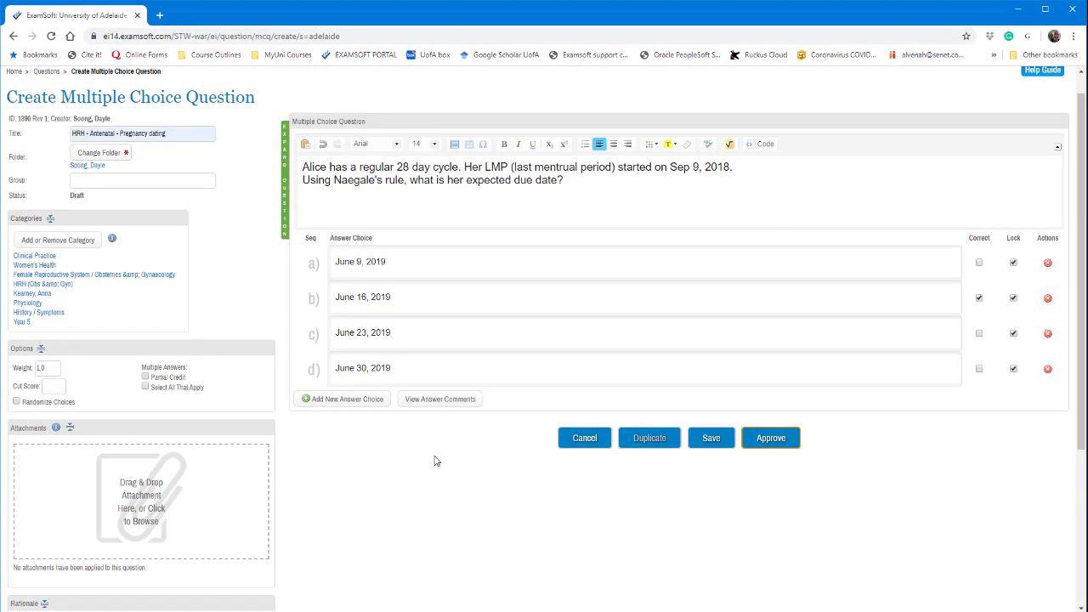
scroll(432, 466, "up", 1)
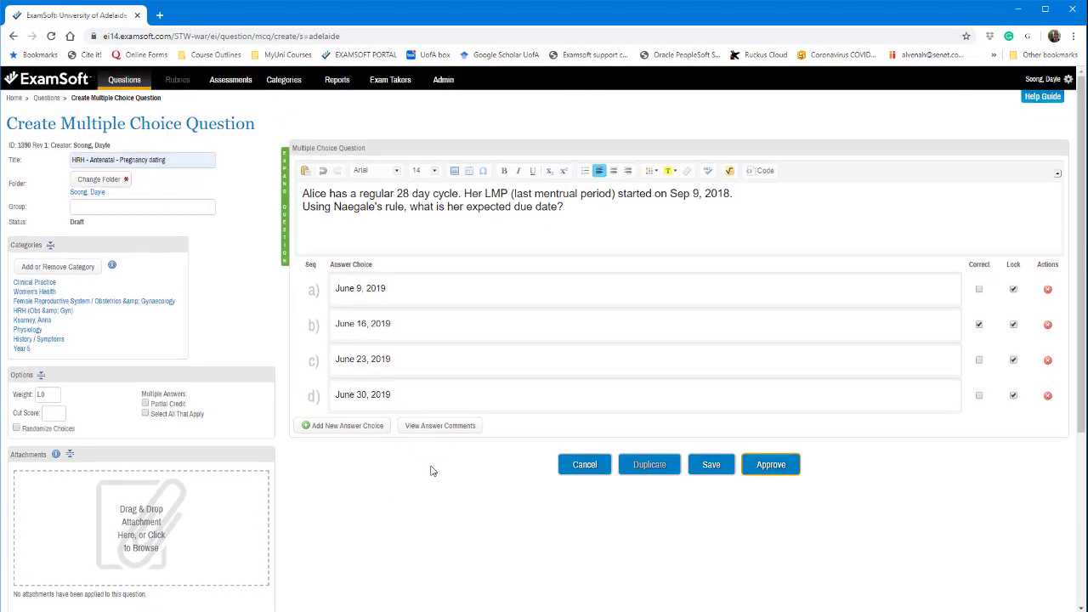
left_click(712, 465)
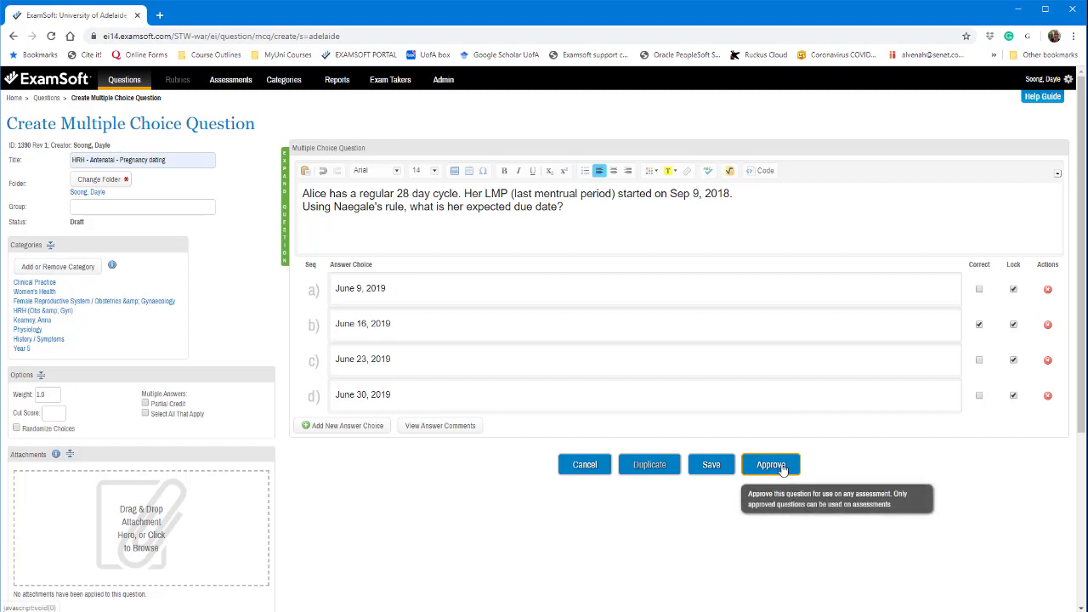
left_click(755, 473)
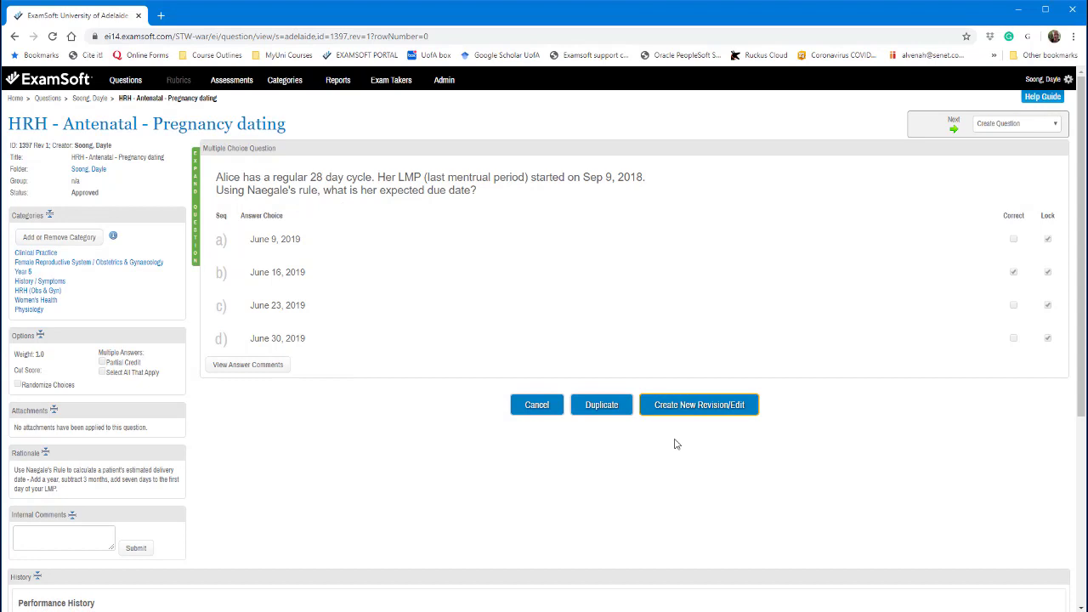
- Review the approved question's performance, assessment and revision history, and open the folder that contains the question
scroll(428, 455, "down", 3)
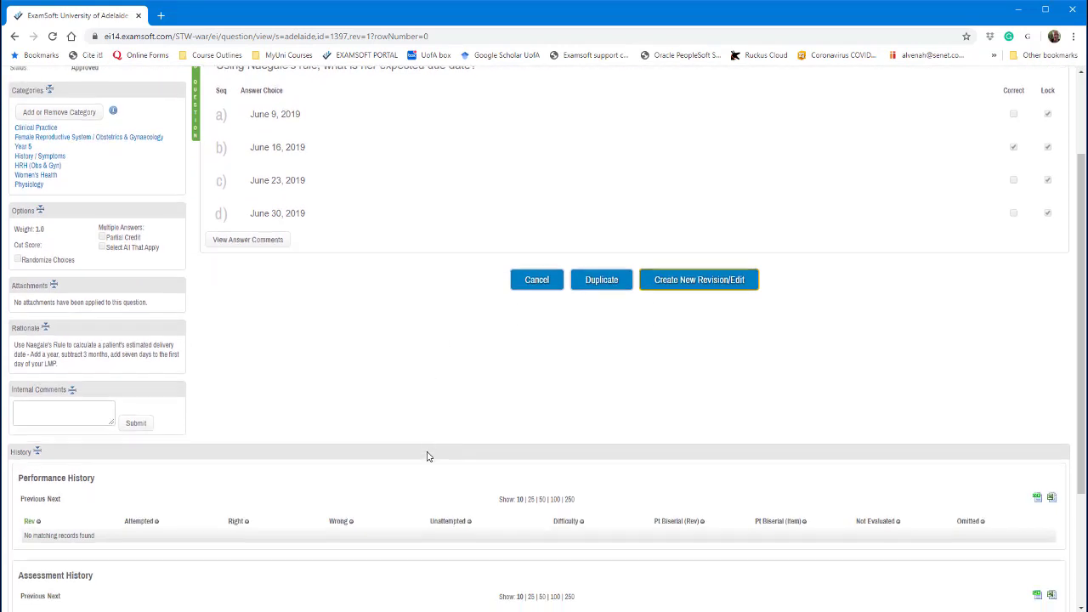
scroll(427, 457, "down", 3)
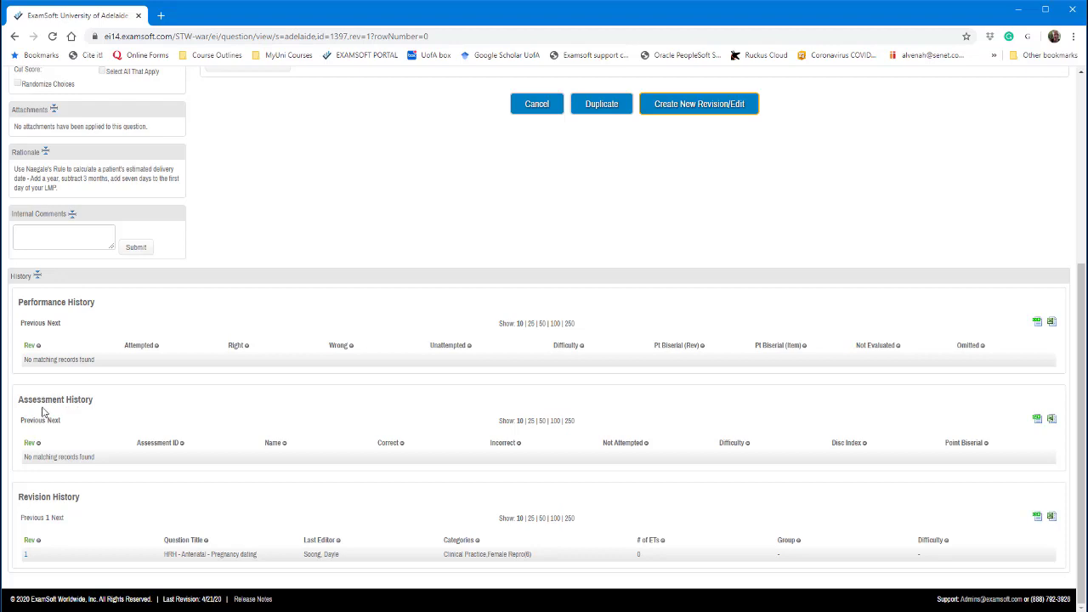
scroll(228, 431, "up", 4)
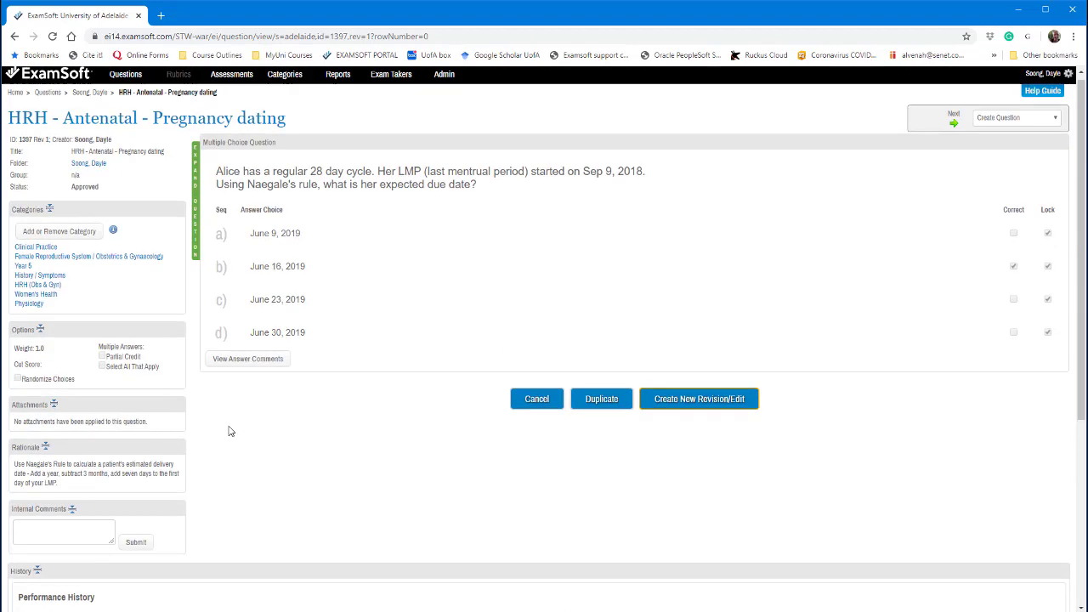
left_click(86, 99)
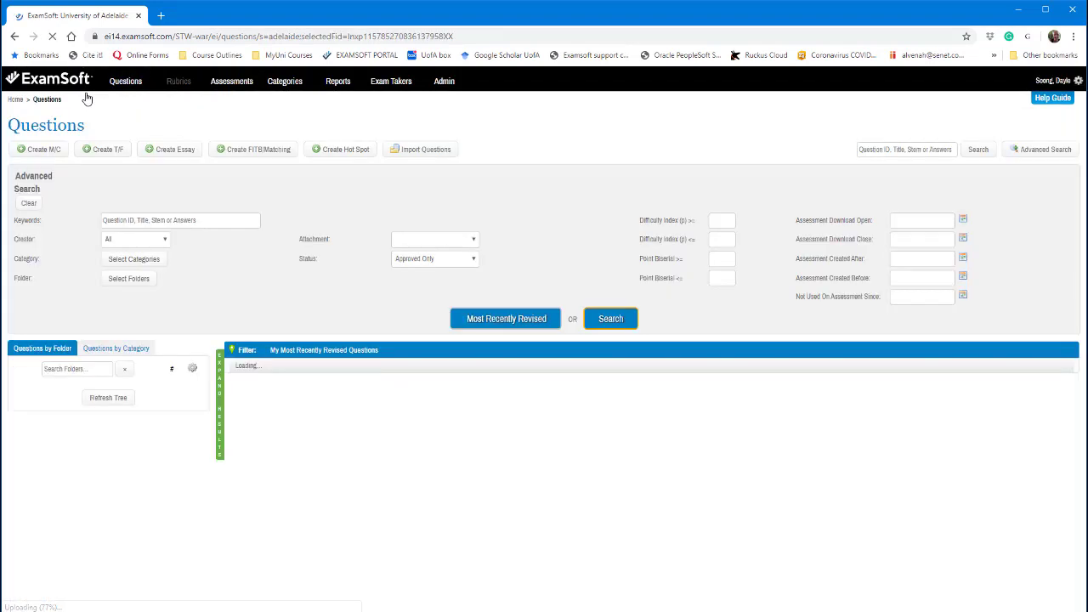